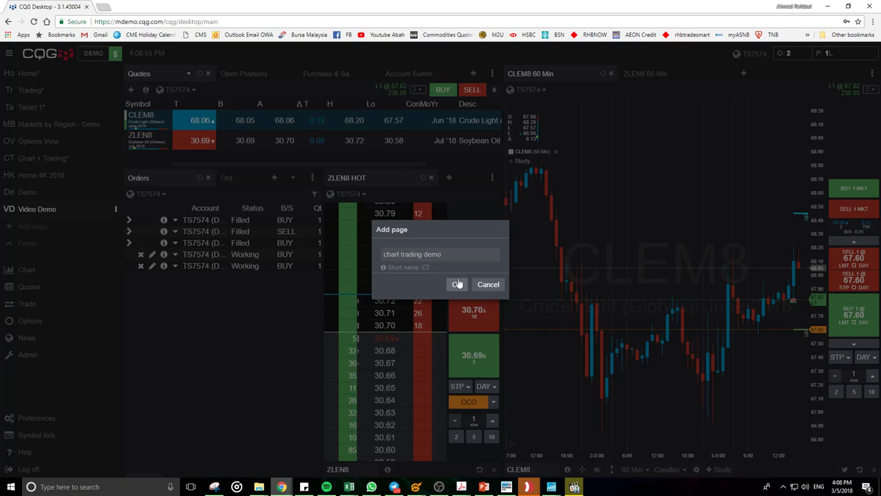
Create the page "chart trading demo" and add a Candles chart widget to it
{"action": "left_click", "coordinate": [455, 284]}
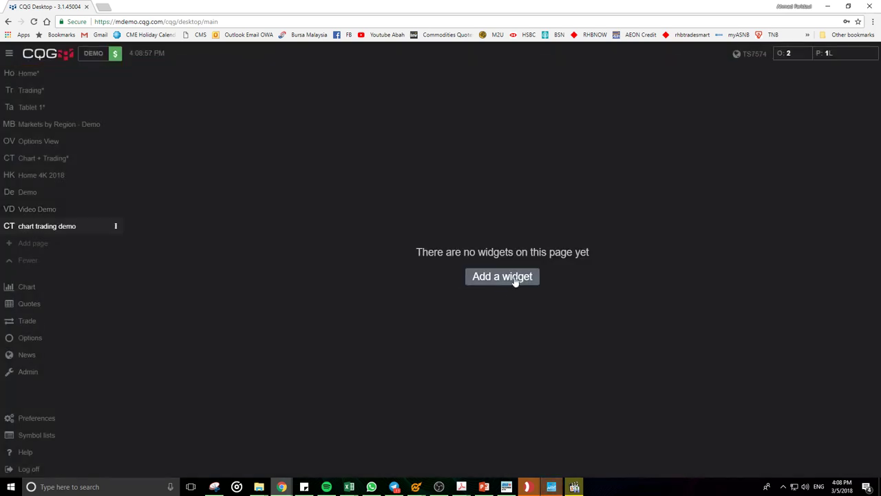
{"action": "left_click", "coordinate": [514, 283]}
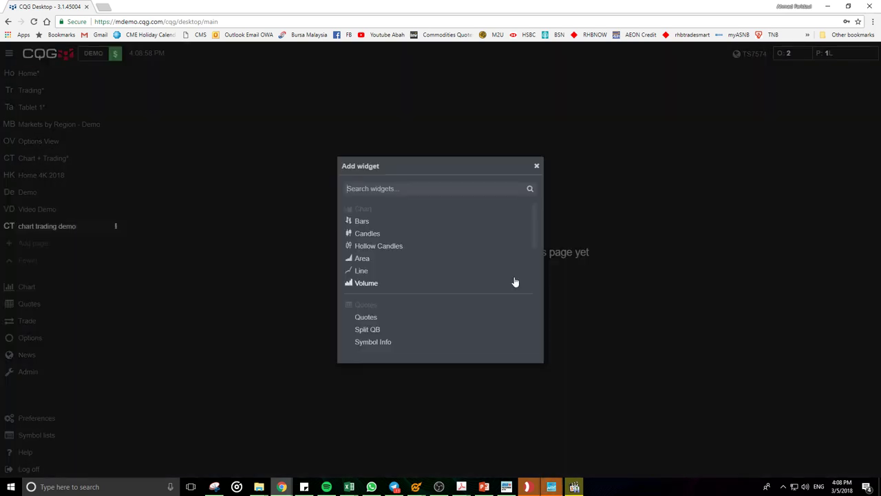
{"action": "left_click", "coordinate": [380, 235]}
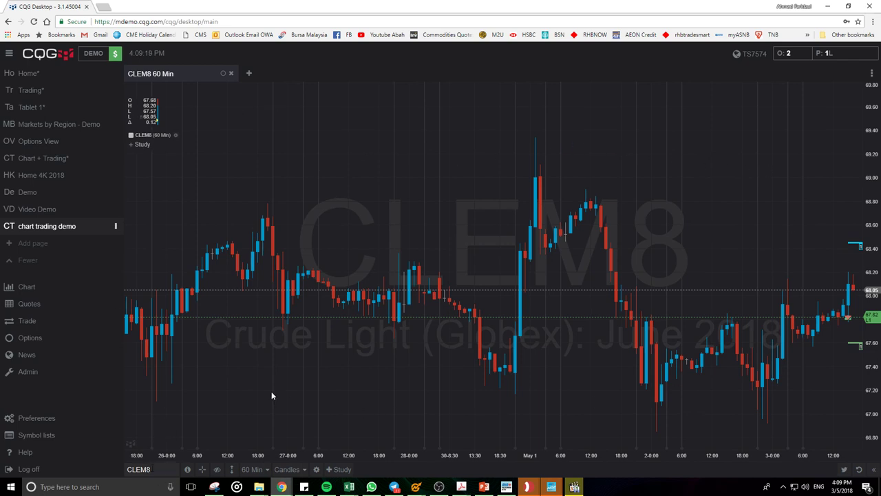
Switch the chart's symbol to ZLE Soybean Oil and back to CLE Crude Light
{"action": "left_click", "coordinate": [161, 469]}
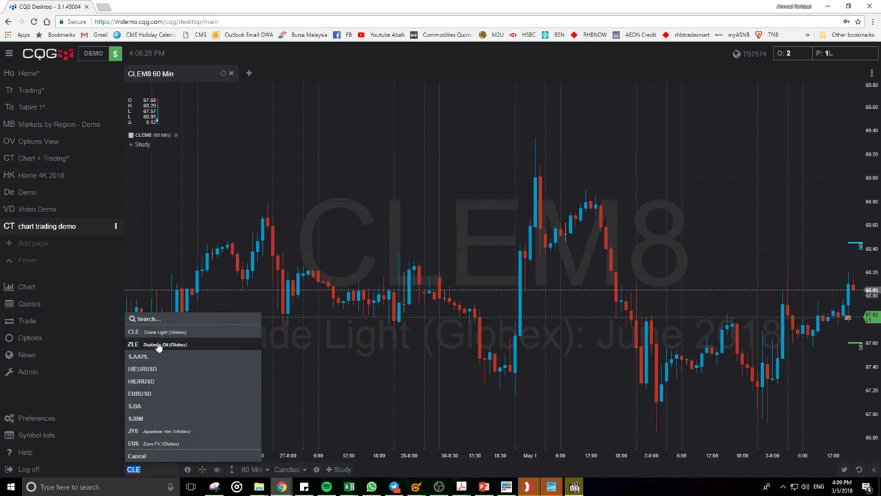
{"action": "left_click", "coordinate": [158, 345]}
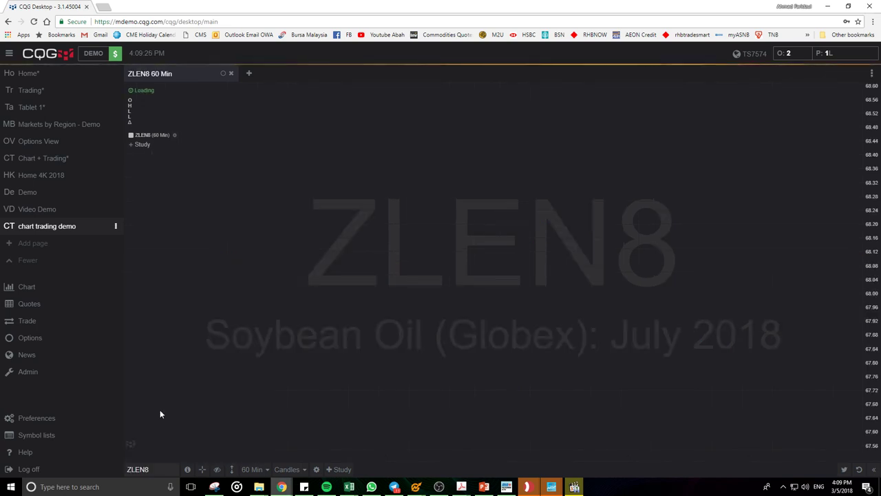
{"action": "left_click", "coordinate": [158, 472]}
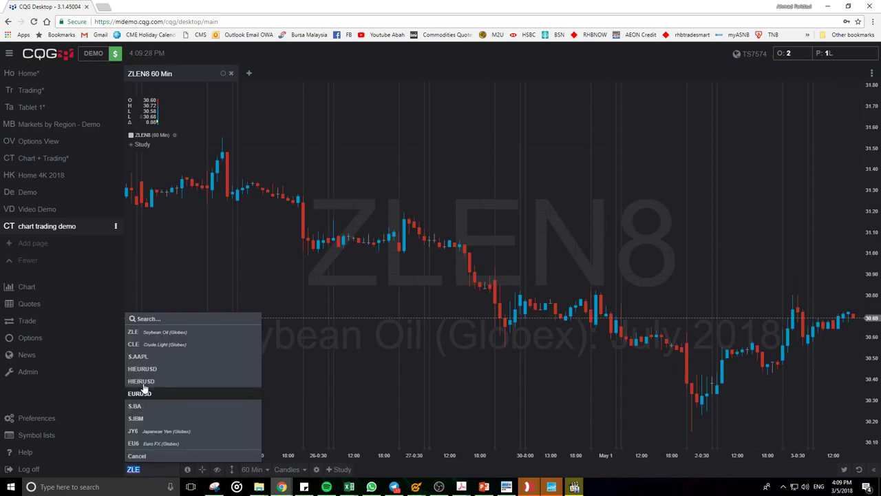
{"action": "left_click", "coordinate": [150, 344]}
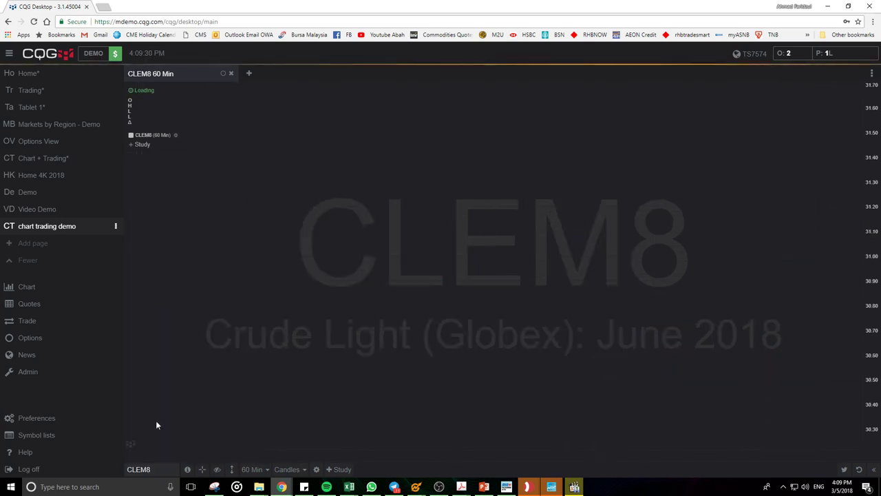
Check the symbol information for CLE Crude Light, and for ZLE Soybean Oil after switching the chart to it
{"action": "left_click", "coordinate": [188, 469]}
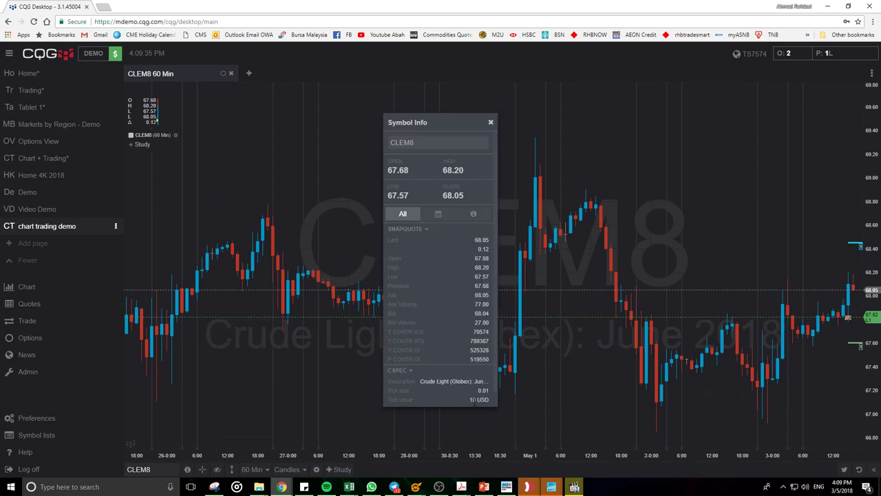
{"action": "left_click", "coordinate": [138, 469]}
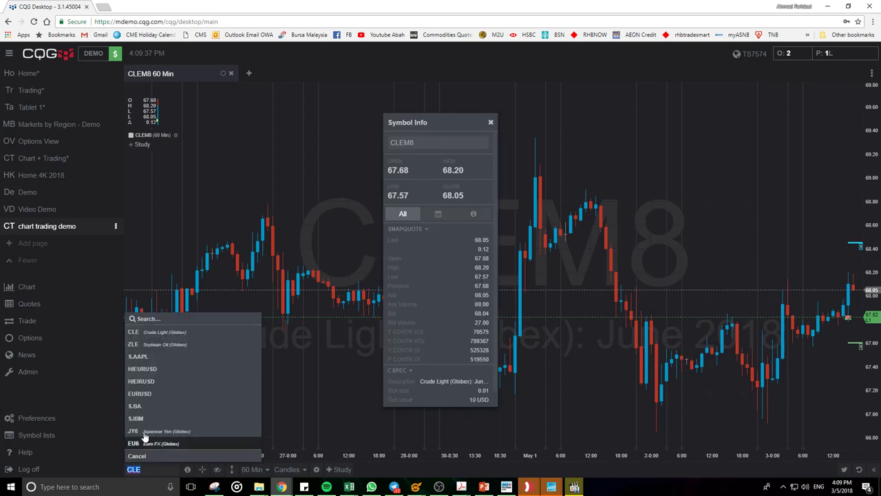
{"action": "left_click", "coordinate": [145, 348]}
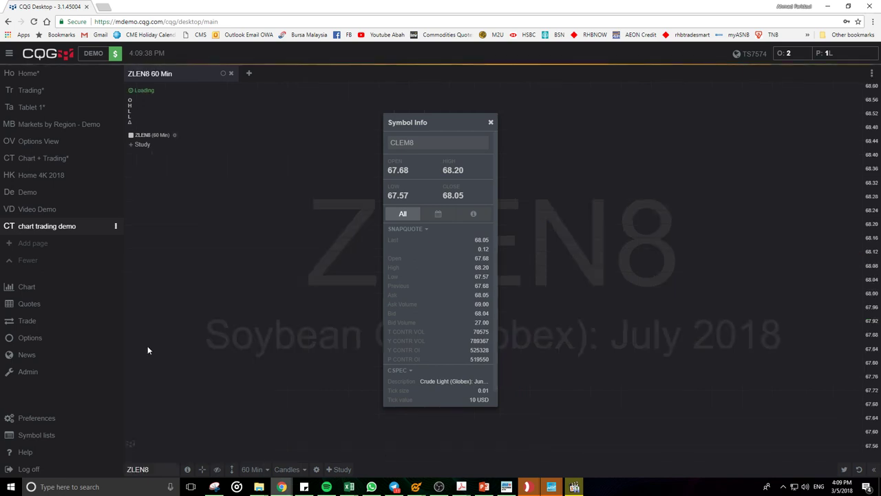
{"action": "left_click", "coordinate": [491, 122]}
{"action": "left_click", "coordinate": [187, 469]}
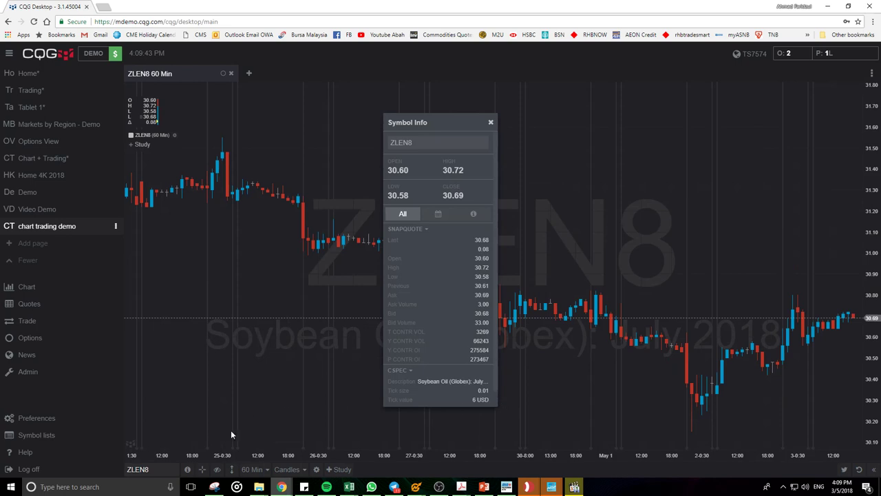
{"action": "left_click", "coordinate": [489, 122]}
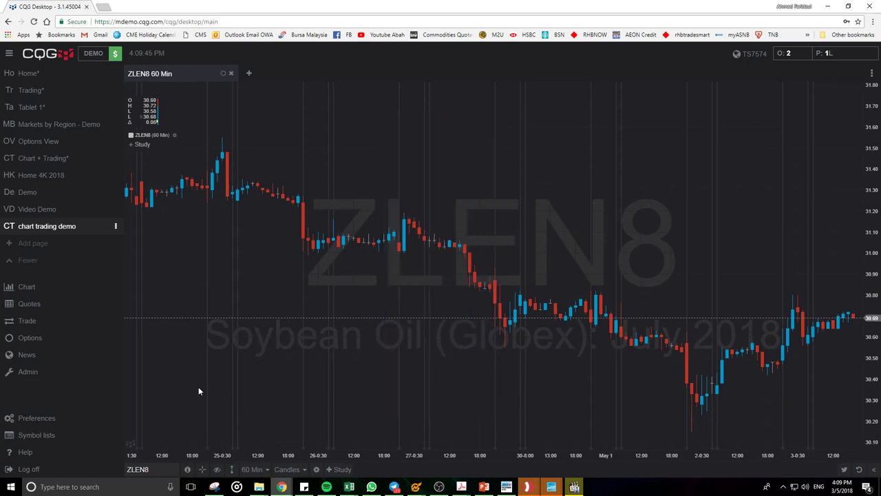
Switch the chart back to CLE Crude Light and view its contract specifications in the symbol information
{"action": "left_click", "coordinate": [153, 469]}
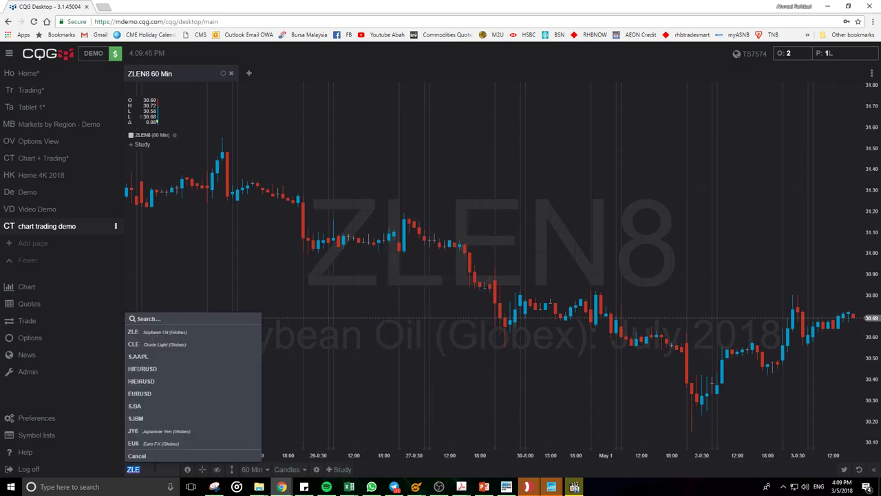
{"action": "left_click", "coordinate": [163, 345]}
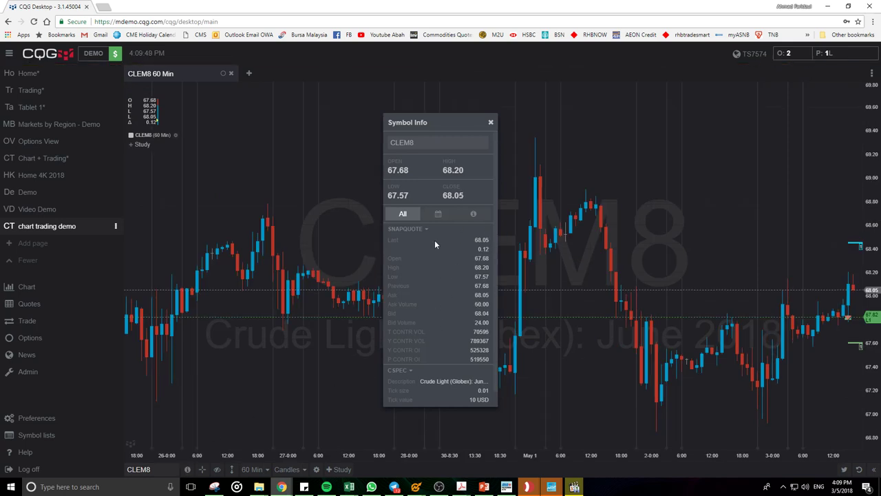
{"action": "left_click", "coordinate": [476, 215]}
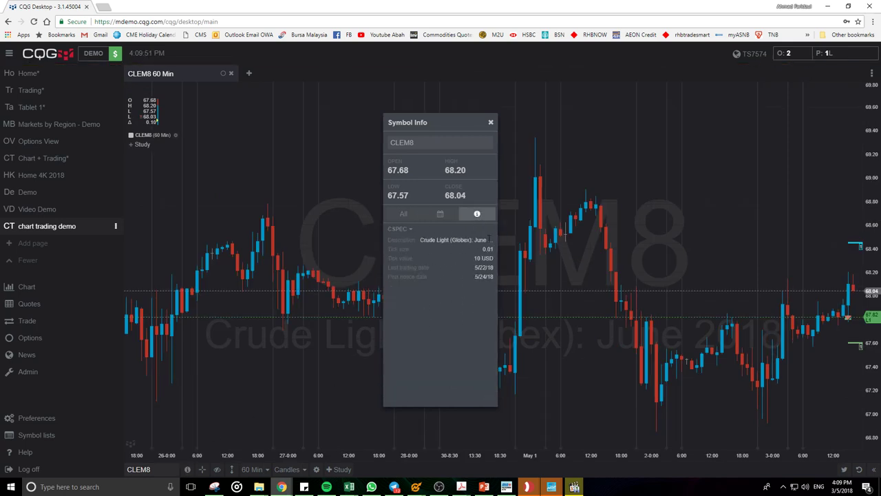
{"action": "left_click", "coordinate": [491, 122]}
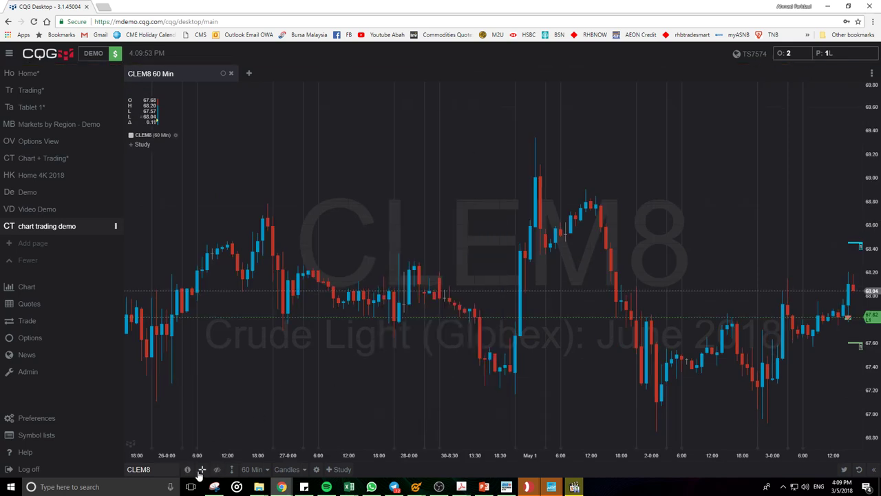
Turn the chart's crosshair on and off, and hide and restore the price details on the chart
{"action": "left_click", "coordinate": [201, 469]}
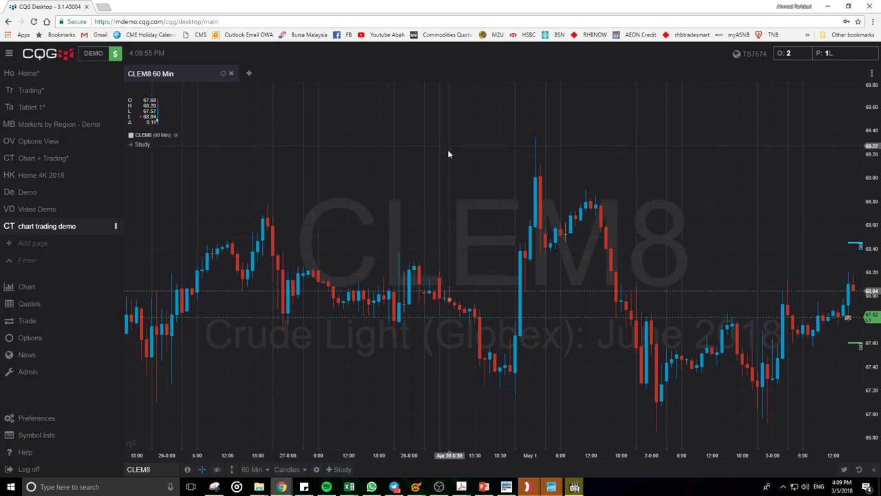
{"action": "left_click", "coordinate": [202, 469]}
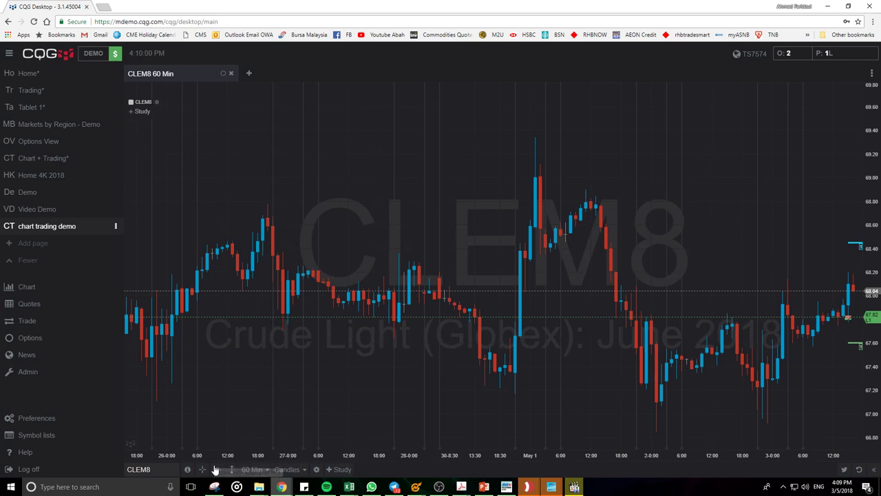
{"action": "left_click", "coordinate": [216, 470]}
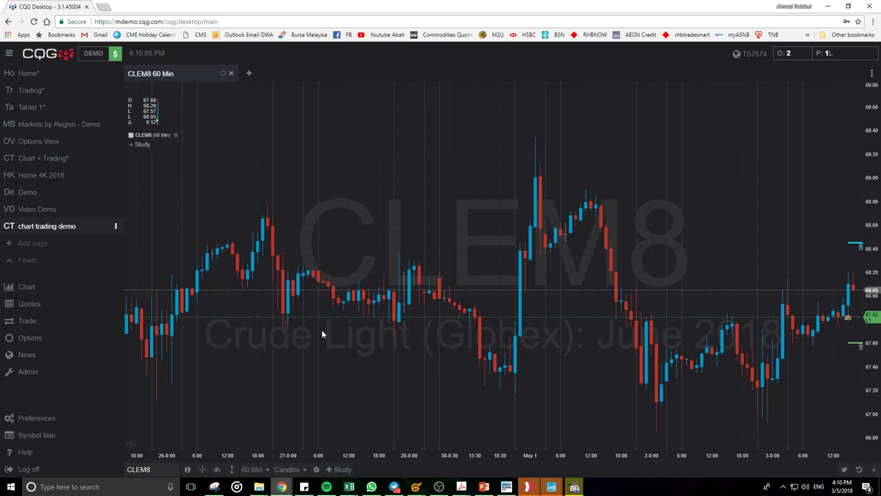
Set a custom chart interval of 7 minutes
{"action": "left_click", "coordinate": [263, 473]}
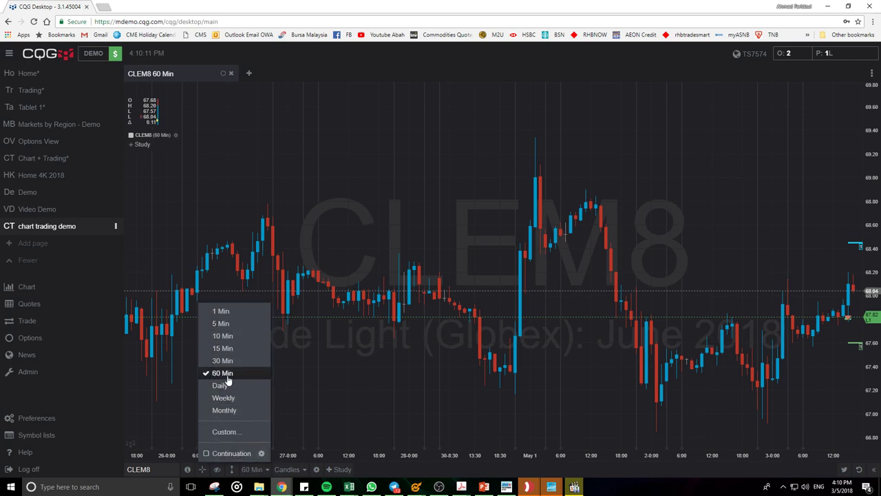
{"action": "left_click", "coordinate": [224, 432]}
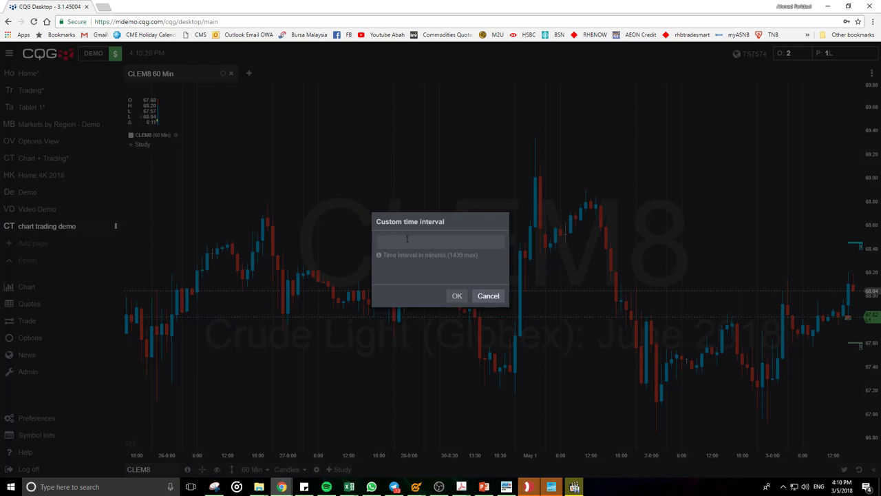
{"action": "type", "text": "9"}
{"action": "key", "text": "BackSpace"}
{"action": "type", "text": "7"}
{"action": "left_click", "coordinate": [458, 298]}
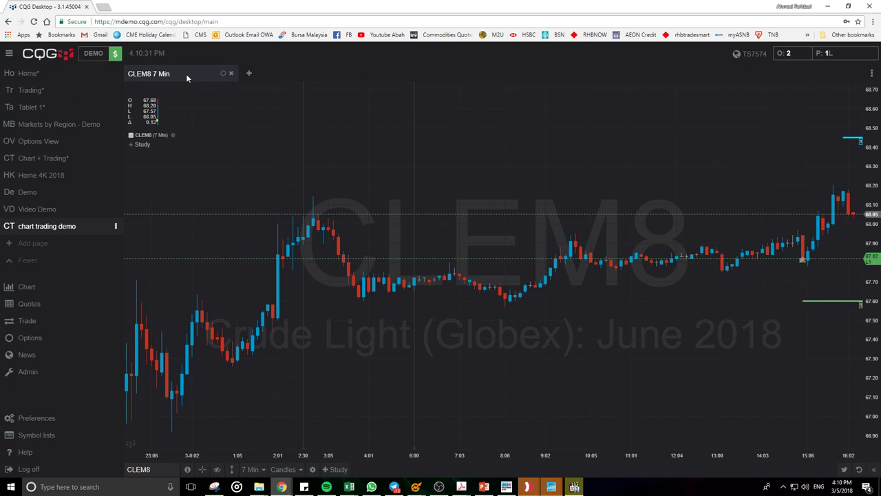
Set the chart interval back to 60 Min
{"action": "mouse_move", "coordinate": [281, 485]}
{"action": "left_click", "coordinate": [252, 470]}
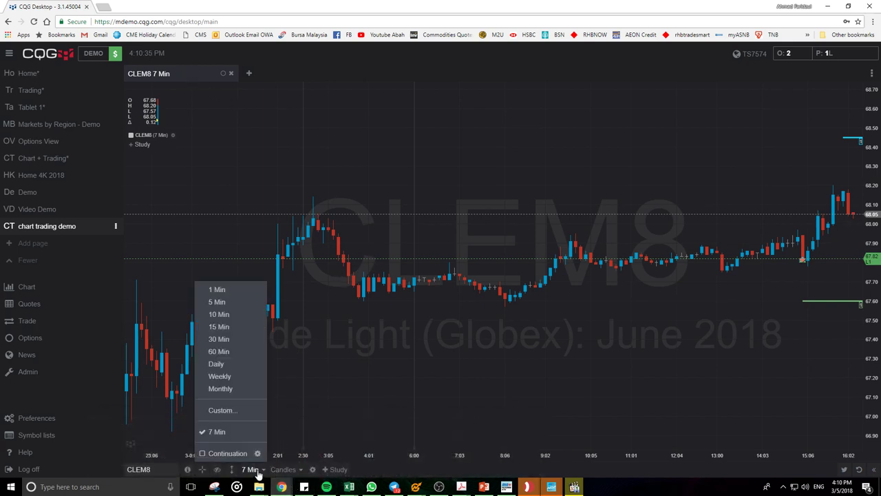
{"action": "left_click", "coordinate": [223, 351]}
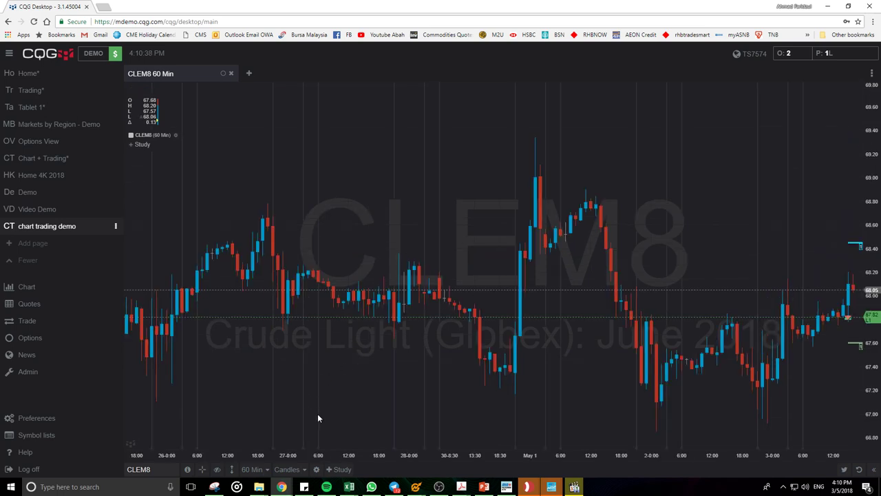
Try the chart types Hollow Candles, Bars, Line and Area in turn
{"action": "left_click", "coordinate": [305, 470]}
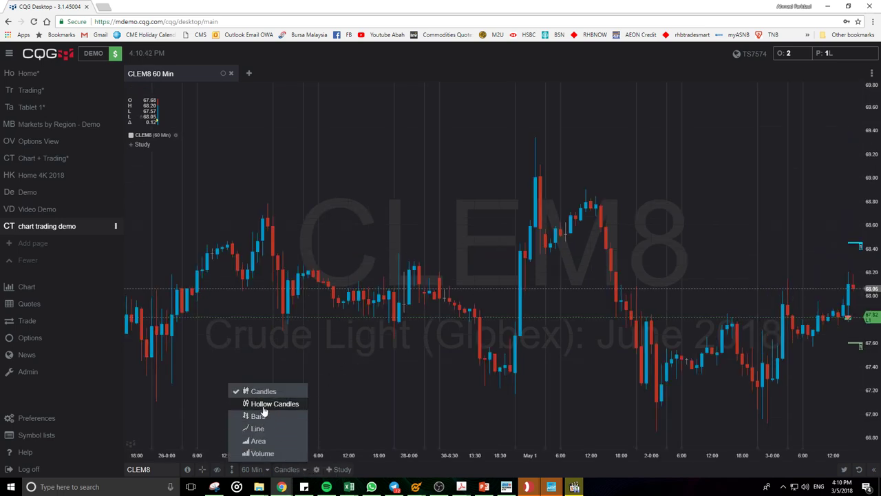
{"action": "left_click", "coordinate": [269, 405]}
{"action": "left_click", "coordinate": [323, 470]}
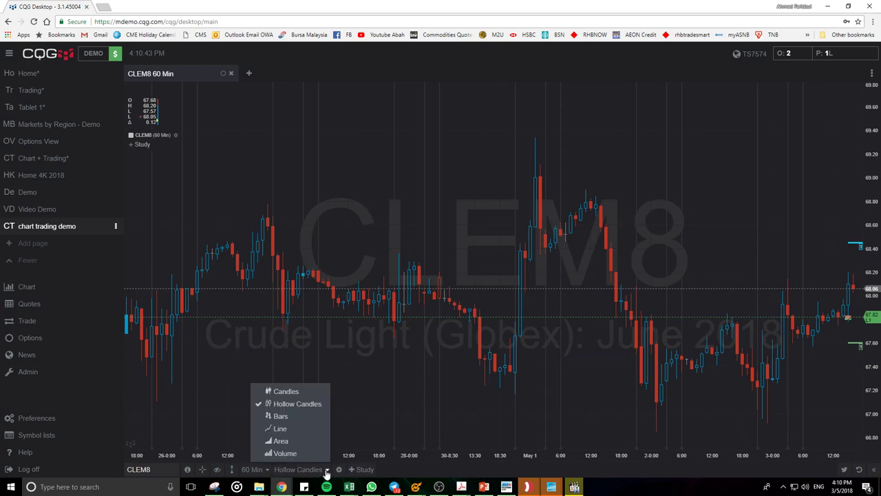
{"action": "left_click", "coordinate": [289, 417]}
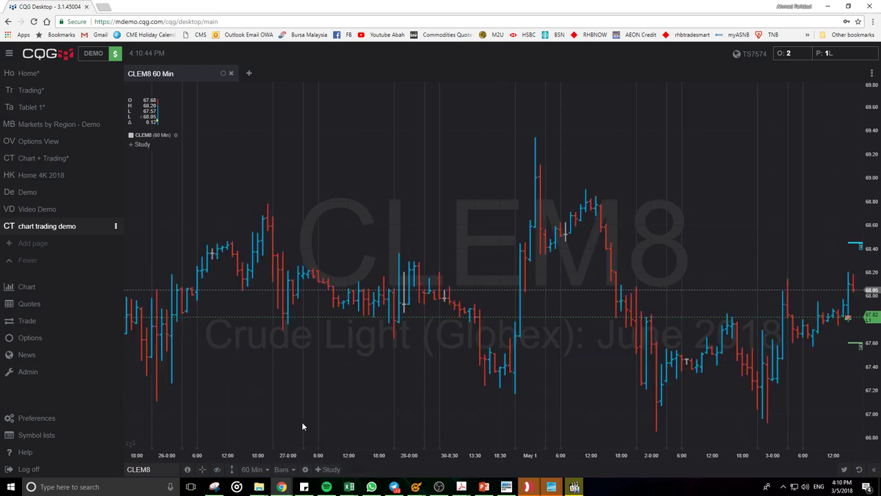
{"action": "left_click", "coordinate": [286, 469]}
{"action": "left_click", "coordinate": [251, 429]}
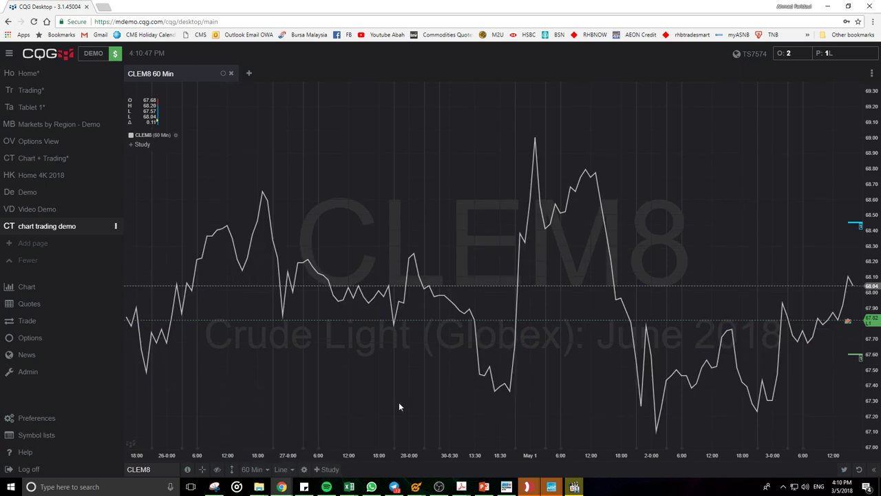
{"action": "left_click", "coordinate": [288, 468]}
{"action": "left_click", "coordinate": [250, 439]}
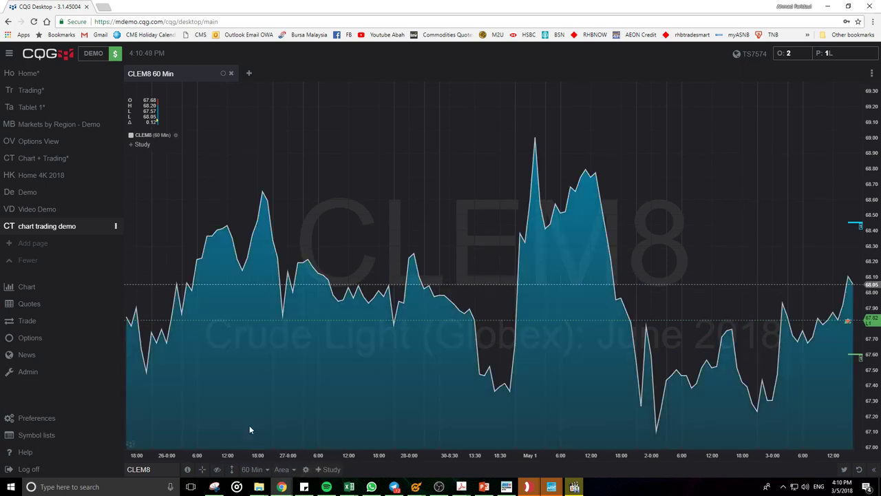
Open a Volume chart for CLEM8, close it again and set the price chart's type to Candles
{"action": "left_click", "coordinate": [288, 469]}
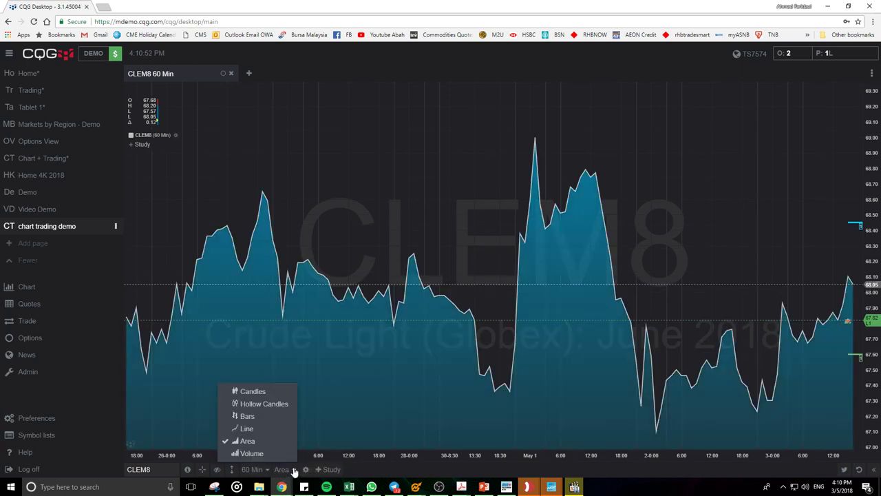
{"action": "left_click", "coordinate": [250, 452]}
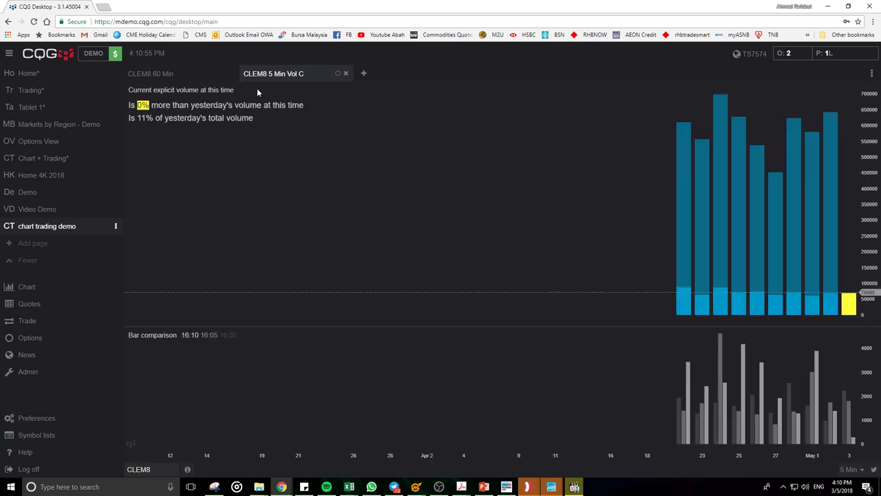
{"action": "left_click", "coordinate": [345, 74]}
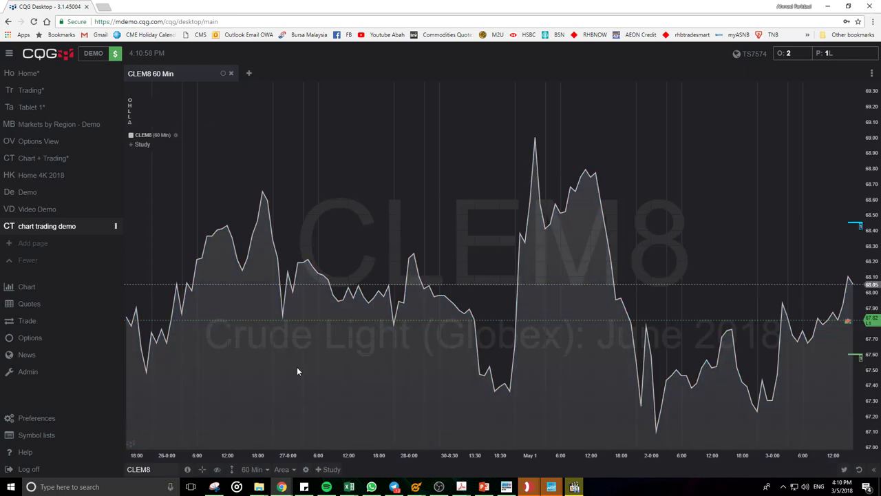
{"action": "left_click", "coordinate": [291, 469]}
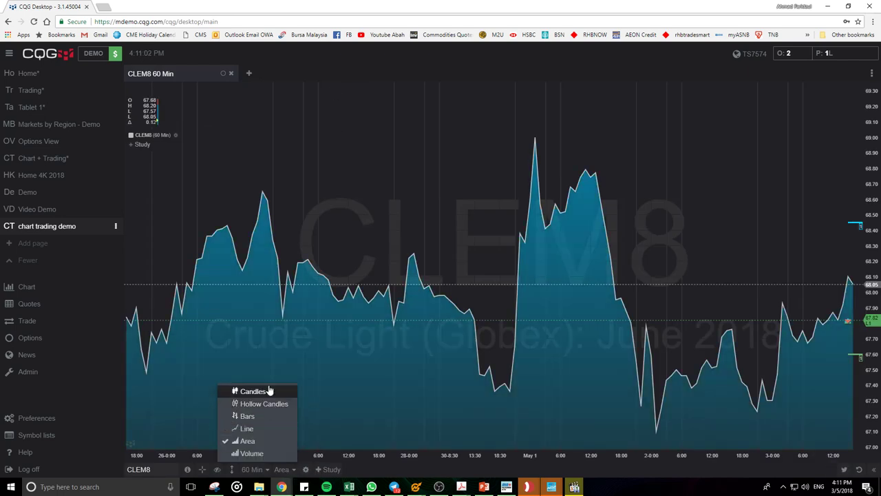
{"action": "left_click", "coordinate": [267, 391]}
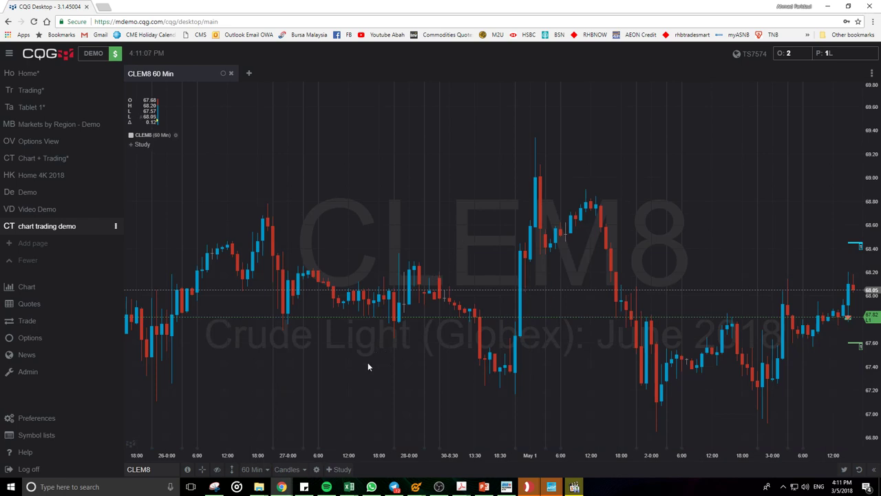
Open the CLEM8 chart settings and try the NC Thermometer and Bar countdown (intraday) objects, switching each on and off again
{"action": "left_click", "coordinate": [316, 469]}
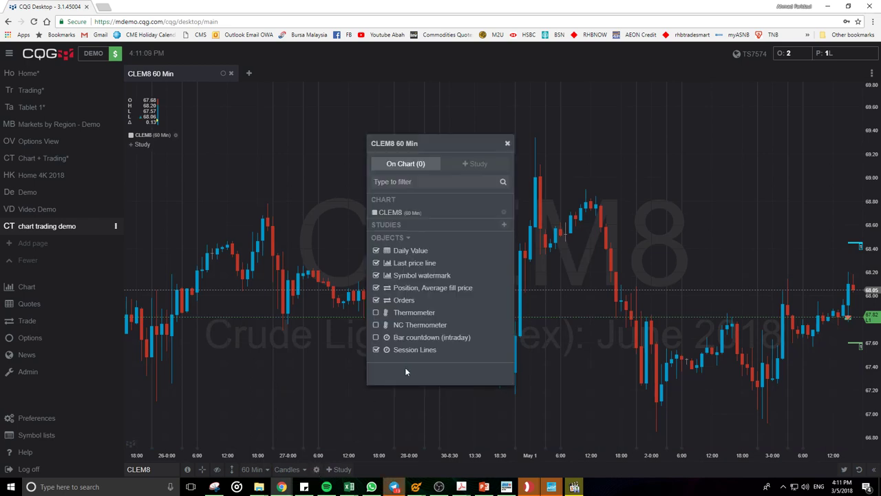
{"action": "left_click", "coordinate": [468, 165]}
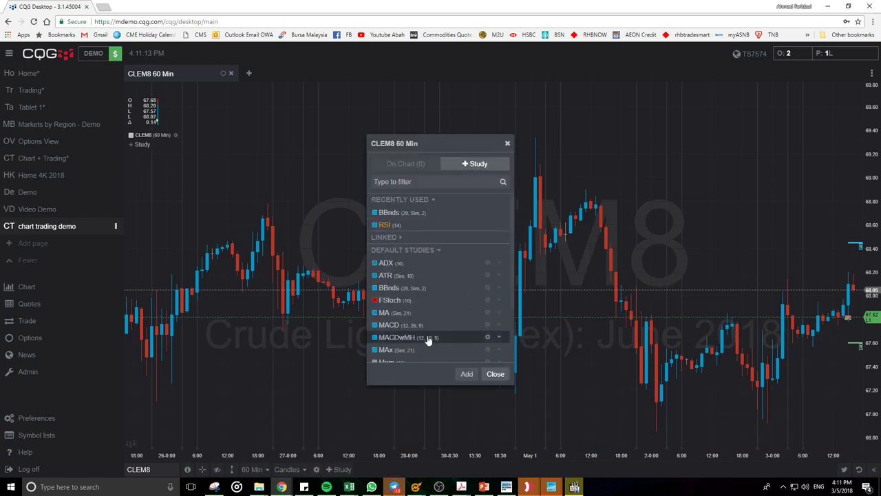
{"action": "left_click", "coordinate": [423, 165]}
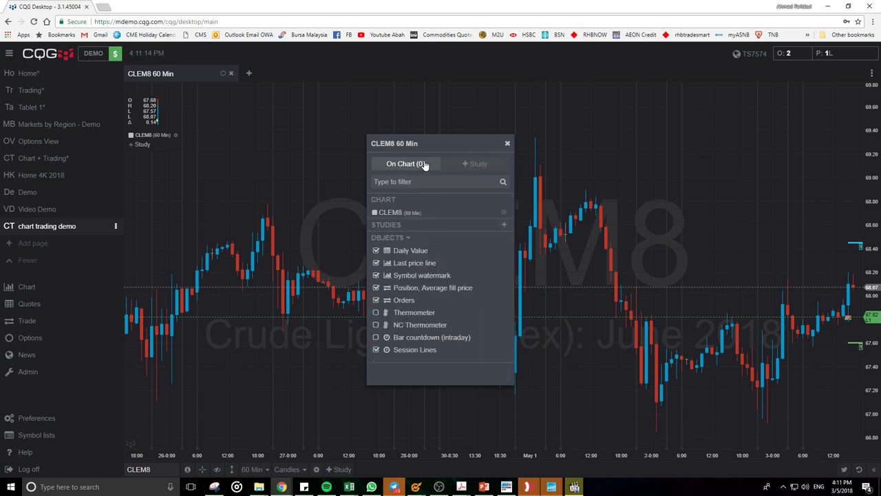
{"action": "left_click", "coordinate": [418, 325]}
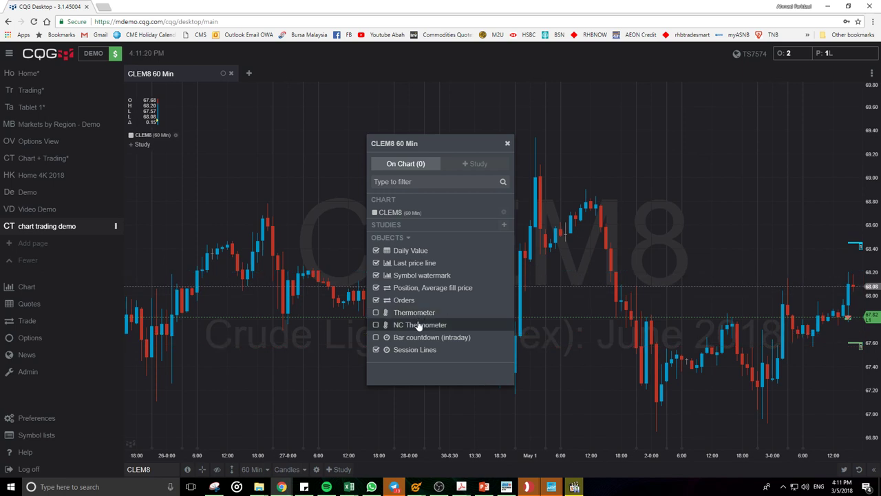
{"action": "left_click", "coordinate": [418, 325]}
{"action": "left_click", "coordinate": [419, 337]}
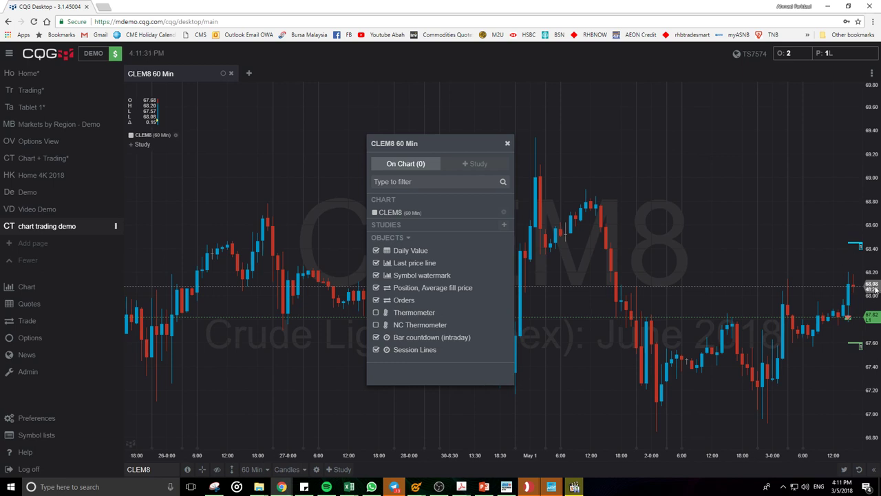
{"action": "left_click", "coordinate": [378, 338]}
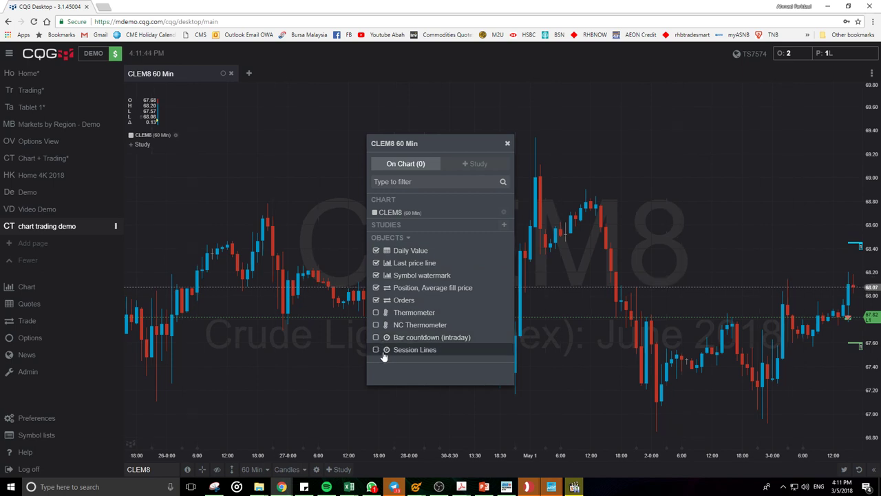
Hide and restore the Daily Value and Symbol watermark objects on the chart, and move the chart settings window slightly aside
{"action": "left_click", "coordinate": [394, 252]}
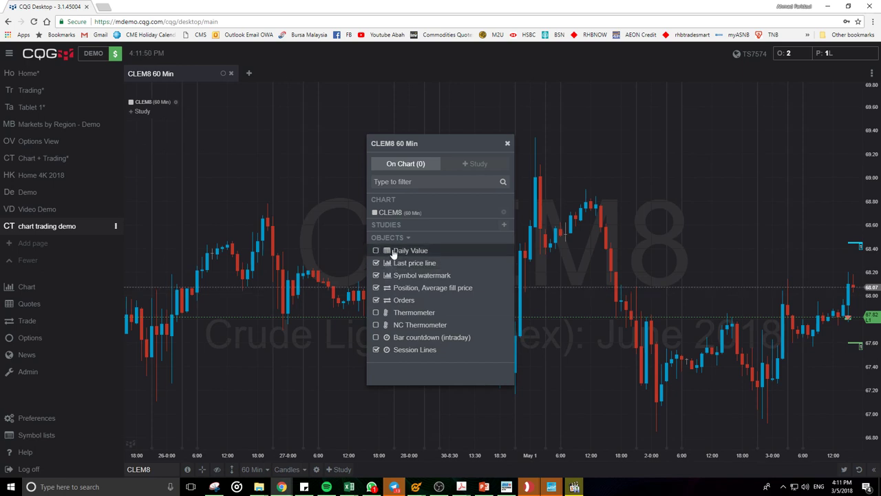
{"action": "left_click", "coordinate": [394, 252]}
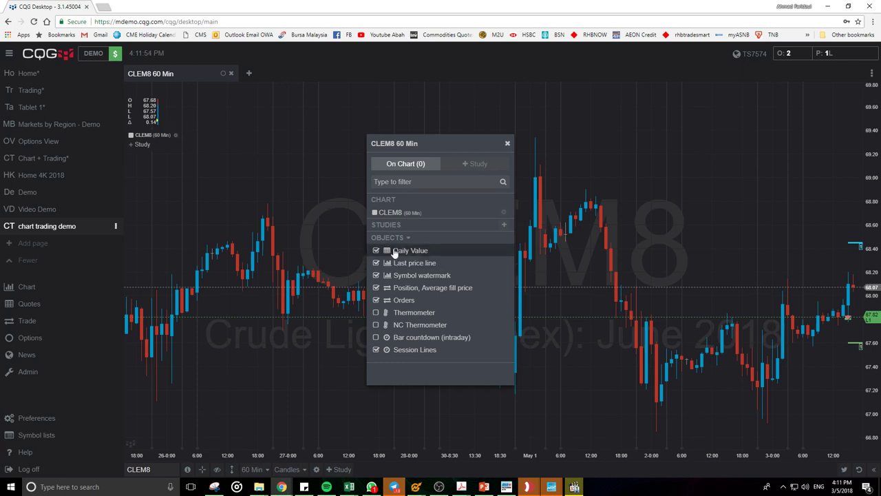
{"action": "left_click", "coordinate": [383, 276]}
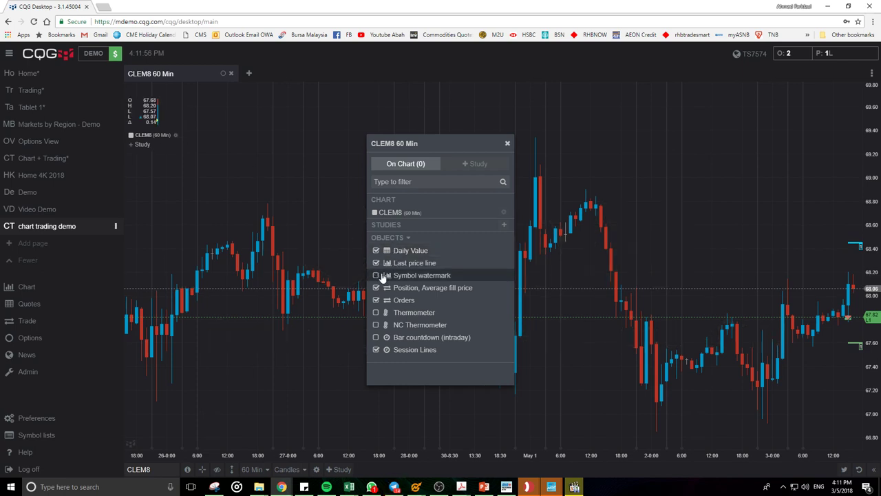
{"action": "left_click", "coordinate": [383, 275]}
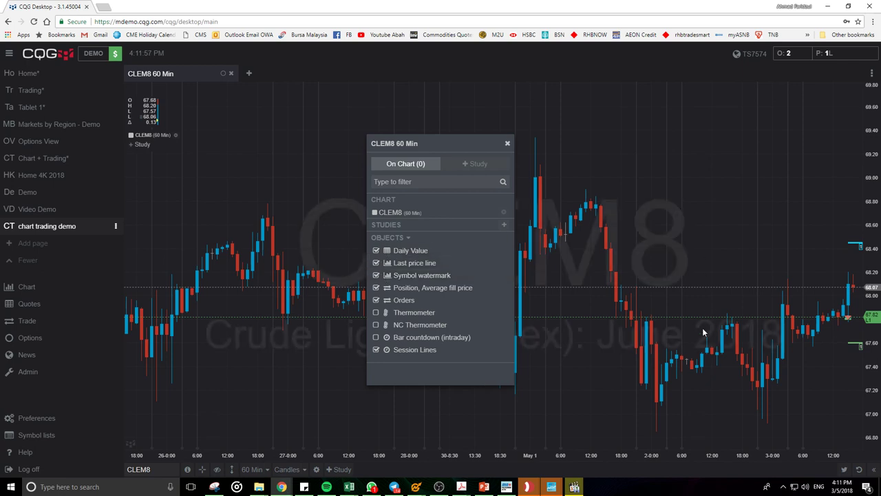
{"action": "left_click_drag", "start_coordinate": [435, 145], "coordinate": [460, 154]}
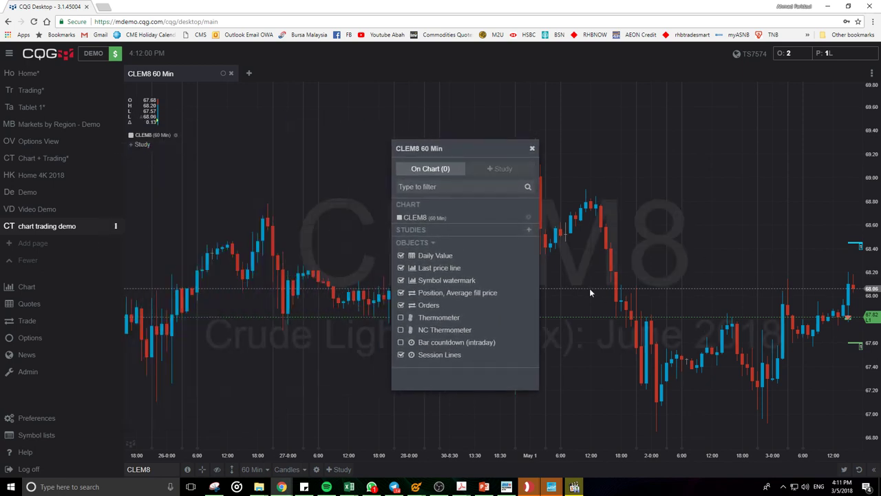
Switch the Symbol watermark, the Position, Average fill price and the Orders objects off and on again in turn
{"action": "left_click", "coordinate": [427, 284]}
{"action": "left_click", "coordinate": [427, 284]}
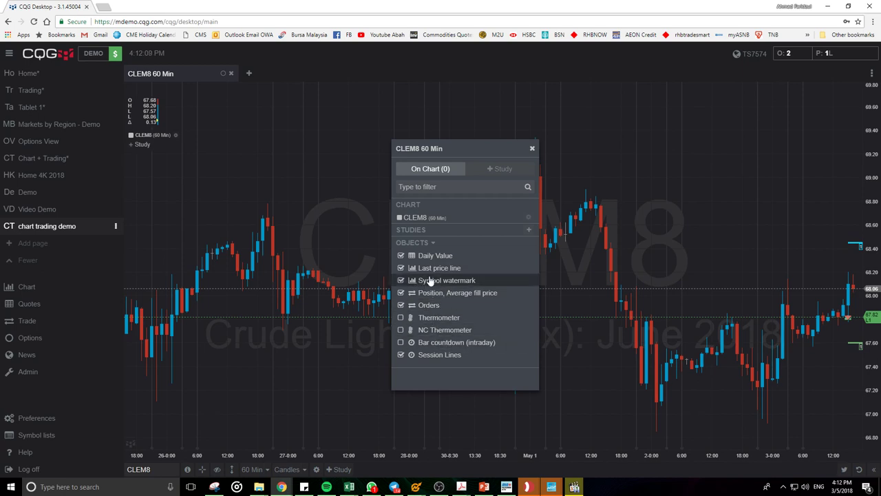
{"action": "left_click", "coordinate": [431, 295]}
{"action": "left_click", "coordinate": [432, 294]}
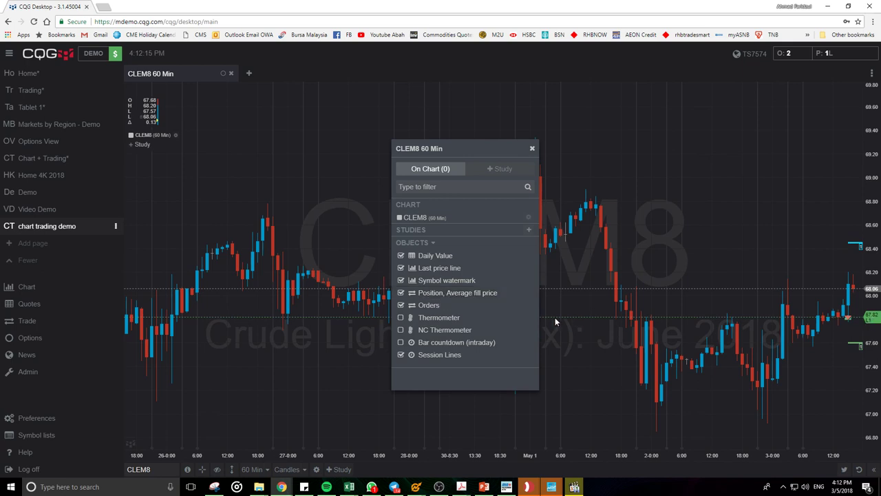
{"action": "left_click", "coordinate": [427, 306]}
{"action": "left_click", "coordinate": [428, 306]}
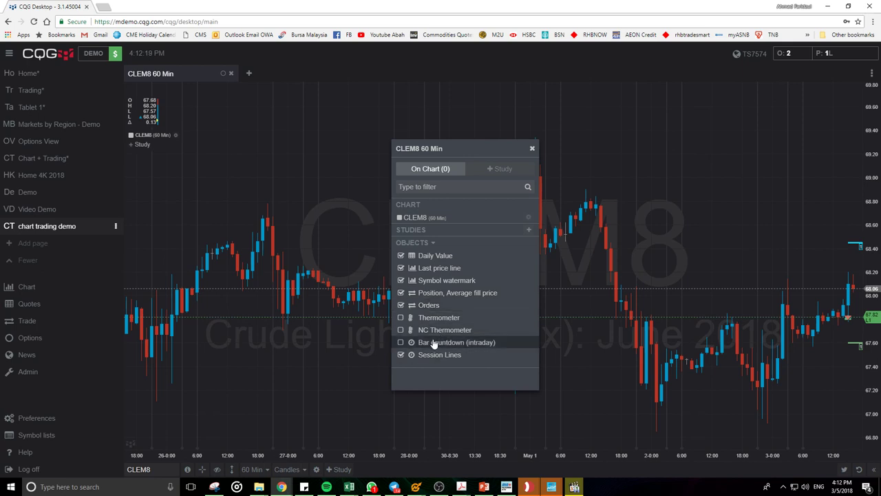
Look through the list of available studies and close the chart settings without adding any
{"action": "left_click", "coordinate": [494, 171]}
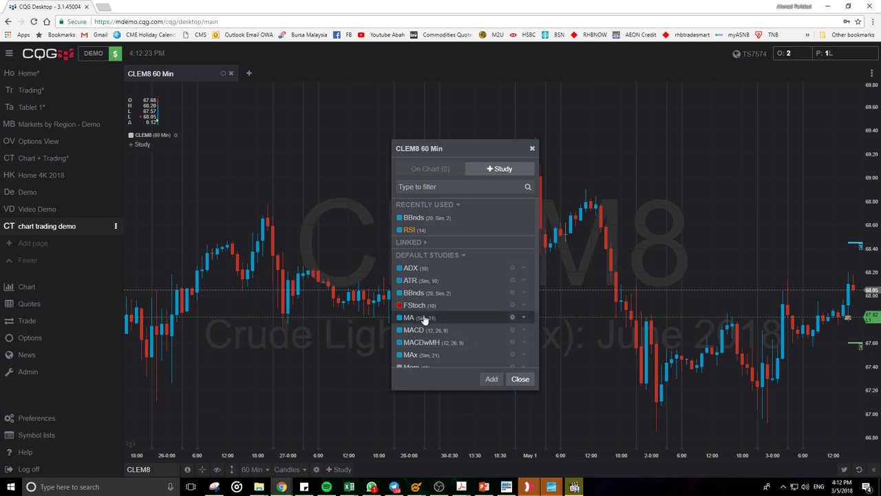
{"action": "scroll", "coordinate": [424, 319], "scroll_direction": "down", "scroll_amount": 3}
{"action": "left_click", "coordinate": [521, 380]}
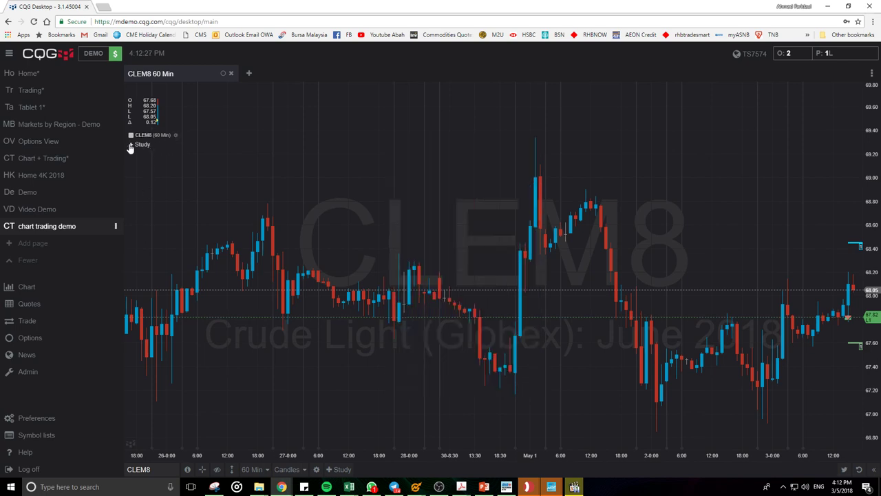
Add the default BBnds (20, Sim, 2) study to the CLEM8 chart, and remove it again
{"action": "left_click", "coordinate": [130, 147]}
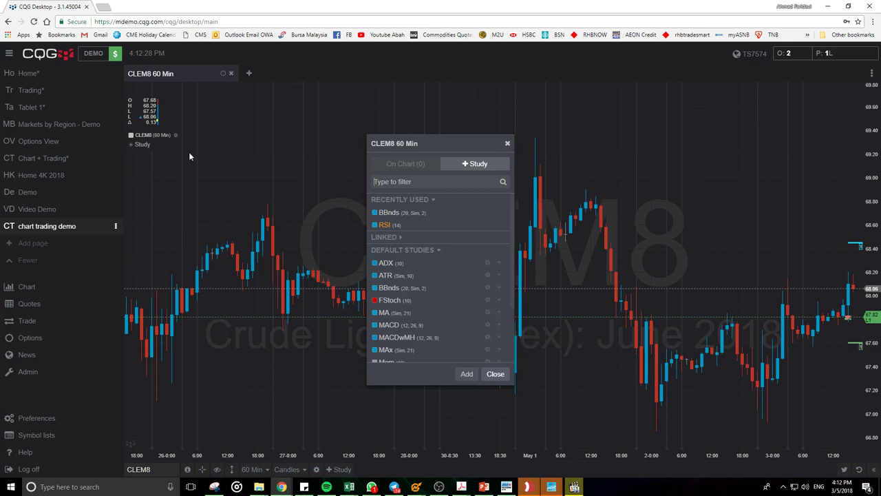
{"action": "left_click", "coordinate": [396, 288]}
{"action": "left_click", "coordinate": [448, 376]}
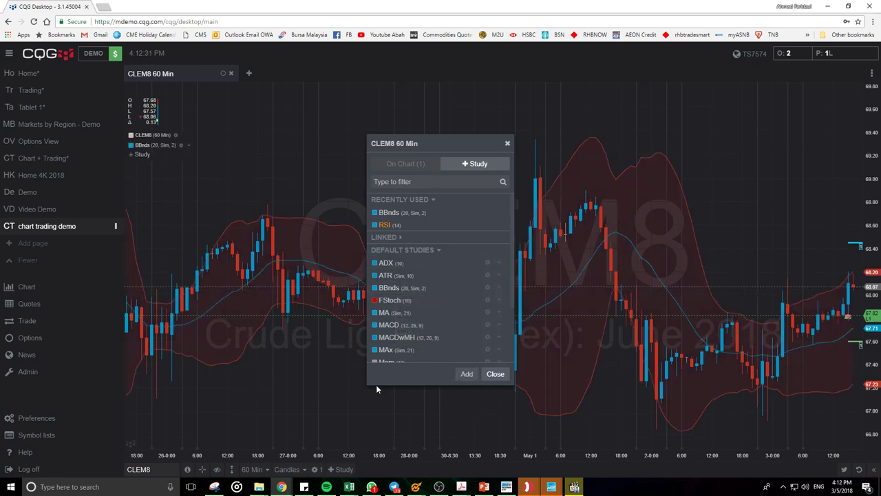
{"action": "left_click", "coordinate": [493, 374]}
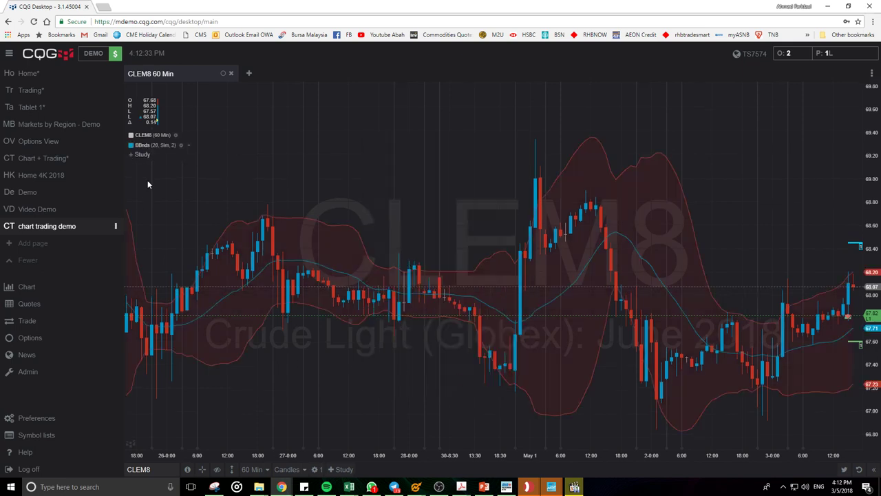
{"action": "left_click", "coordinate": [189, 145]}
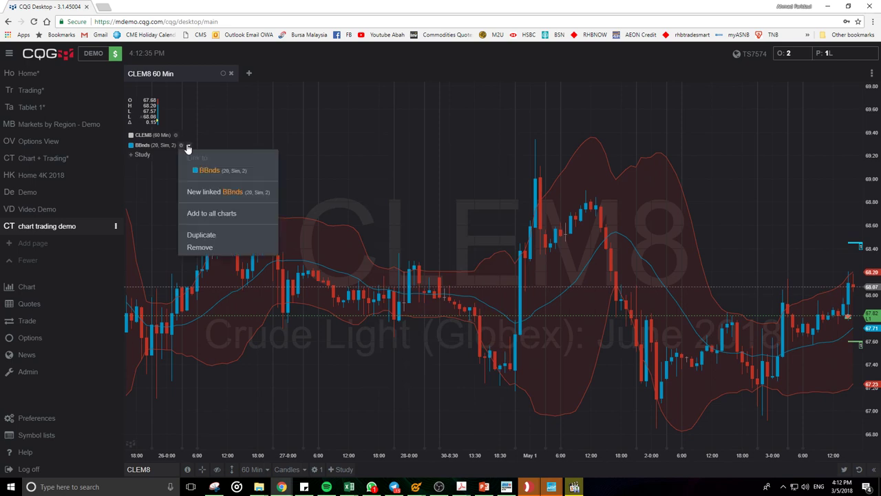
{"action": "left_click", "coordinate": [196, 247]}
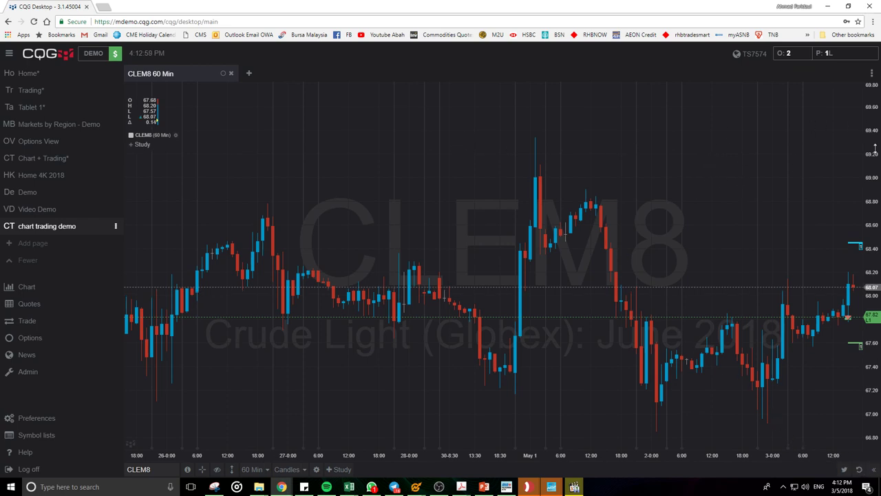
Show the chart's trading controls and cancel the working buy limit order at 67.60 from the order list
{"action": "left_click", "coordinate": [875, 474]}
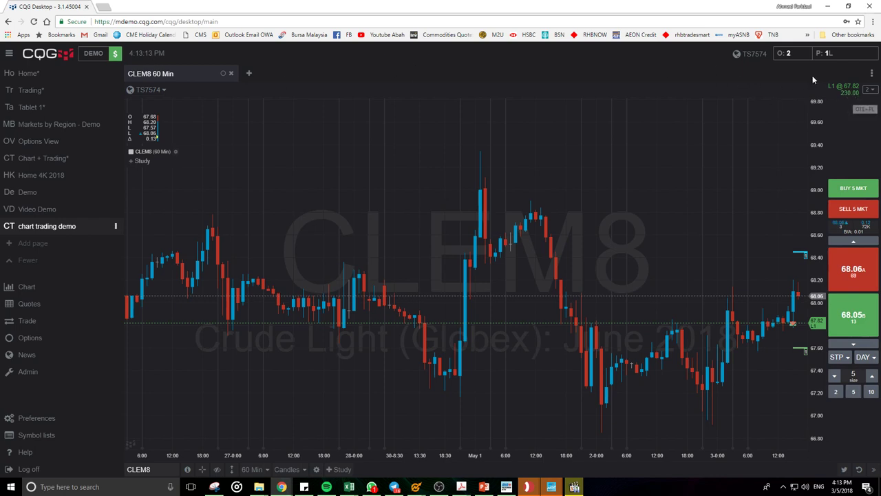
{"action": "left_click", "coordinate": [871, 90]}
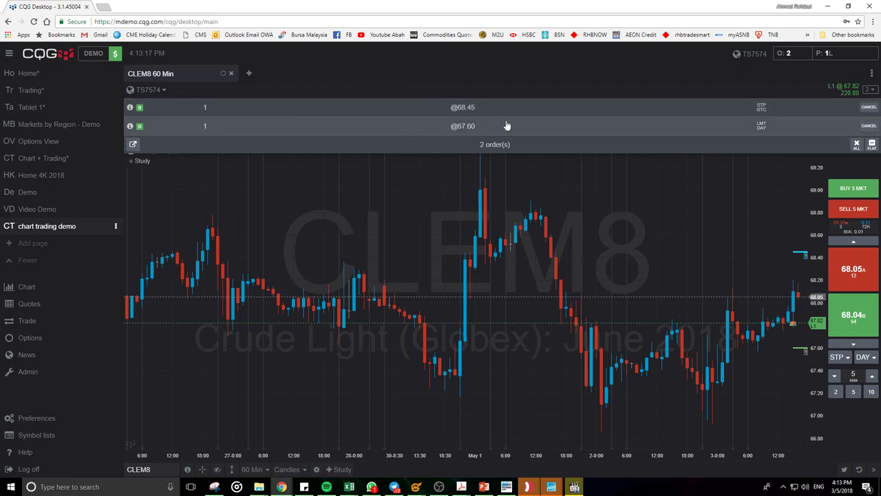
{"action": "left_click", "coordinate": [869, 128]}
{"action": "left_click", "coordinate": [502, 292]}
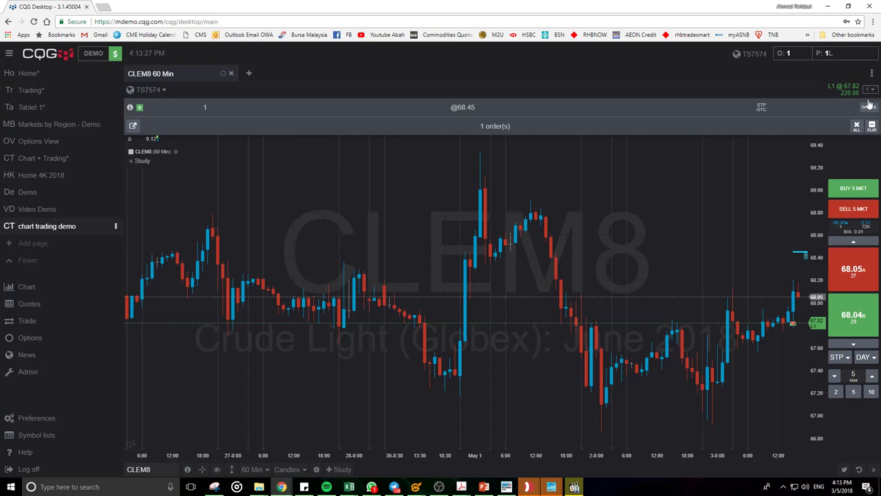
Cancel all remaining CLEM8 orders, including Buys, Sells and Parked
{"action": "left_click", "coordinate": [859, 132]}
{"action": "left_click", "coordinate": [345, 246]}
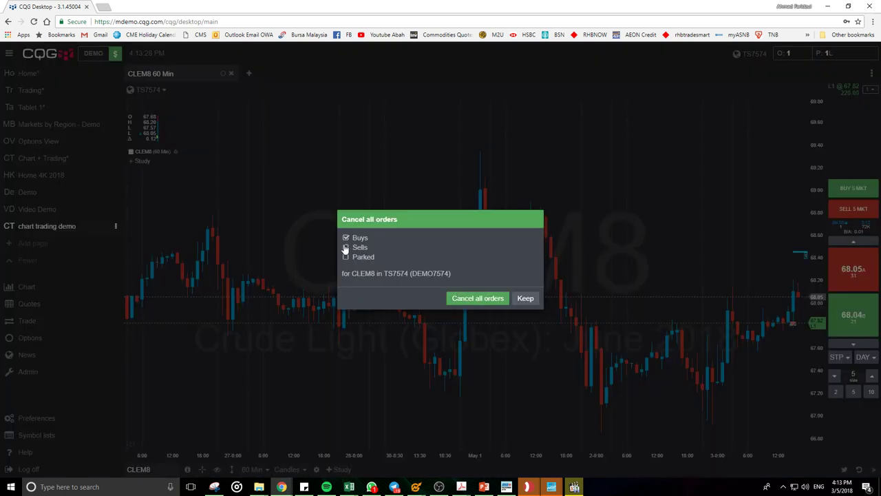
{"action": "left_click", "coordinate": [346, 257]}
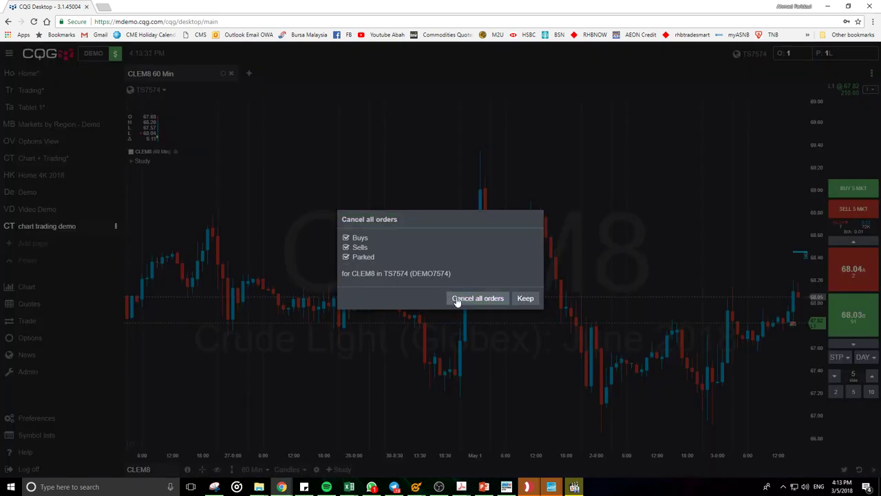
{"action": "left_click", "coordinate": [458, 298]}
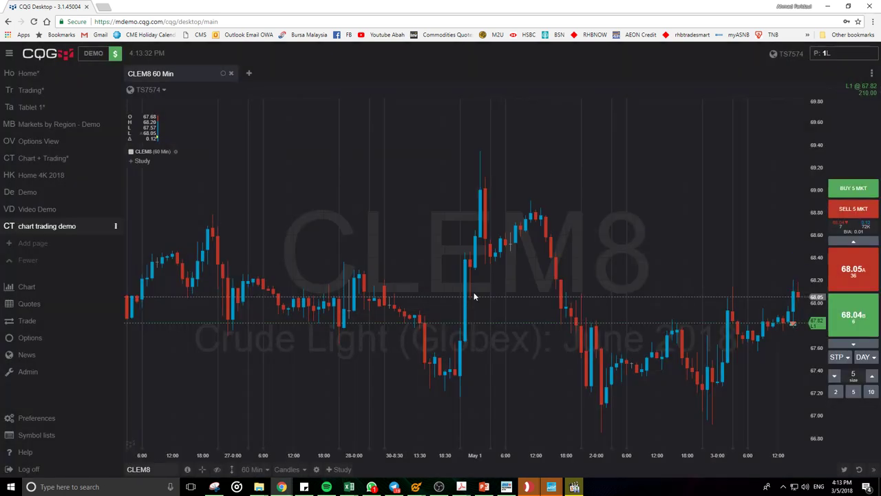
Liquidate the open long CLEM8 position and dismiss the fill report
{"action": "left_click", "coordinate": [858, 94]}
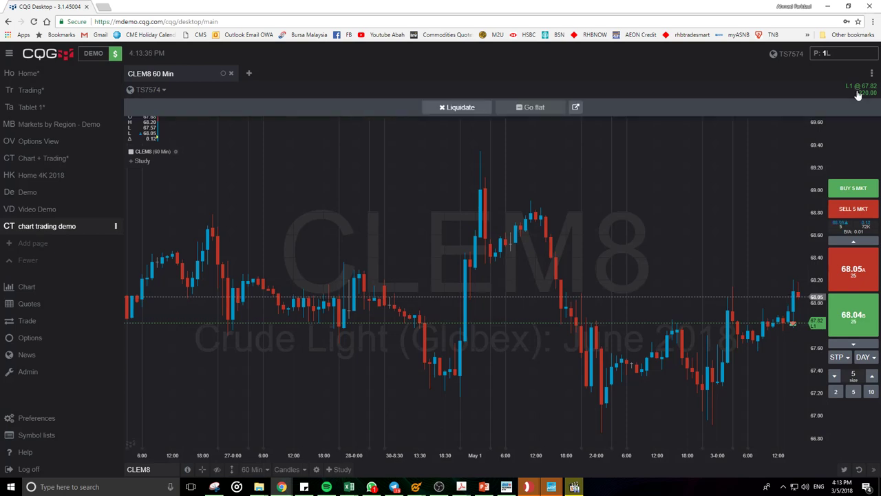
{"action": "left_click", "coordinate": [465, 108]}
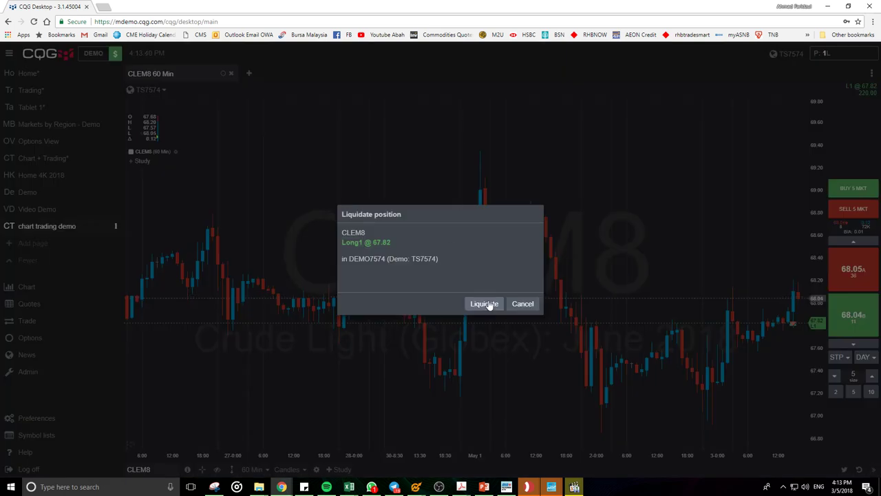
{"action": "left_click", "coordinate": [485, 305]}
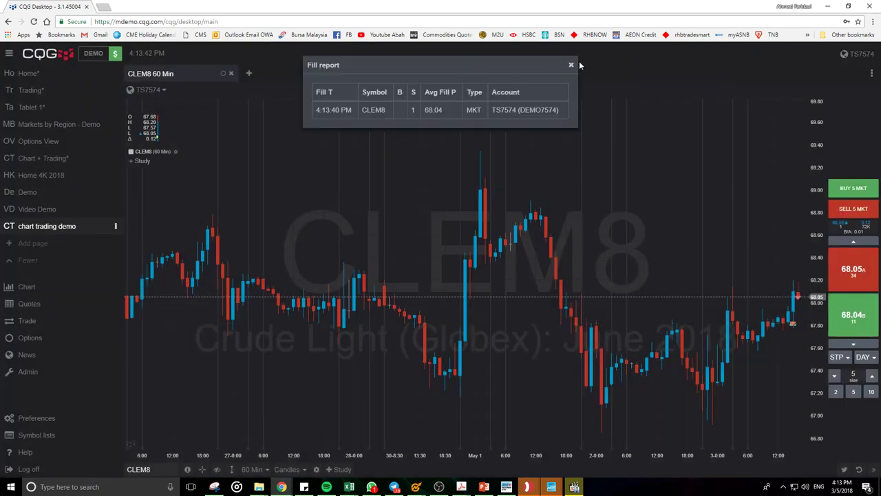
{"action": "left_click", "coordinate": [570, 66]}
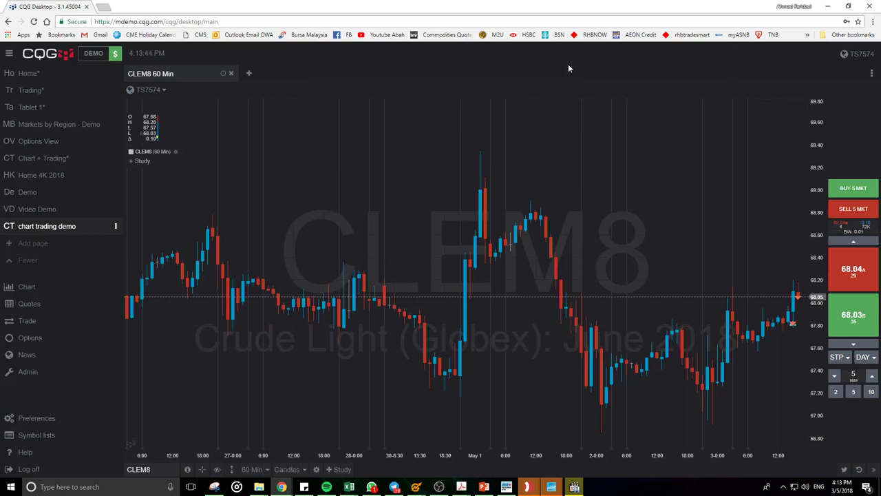
Set the chart interval to 5 Min and place a market day order to buy 5 CLEM8, dismissing the fill report
{"action": "left_click", "coordinate": [252, 469]}
{"action": "left_click", "coordinate": [226, 300]}
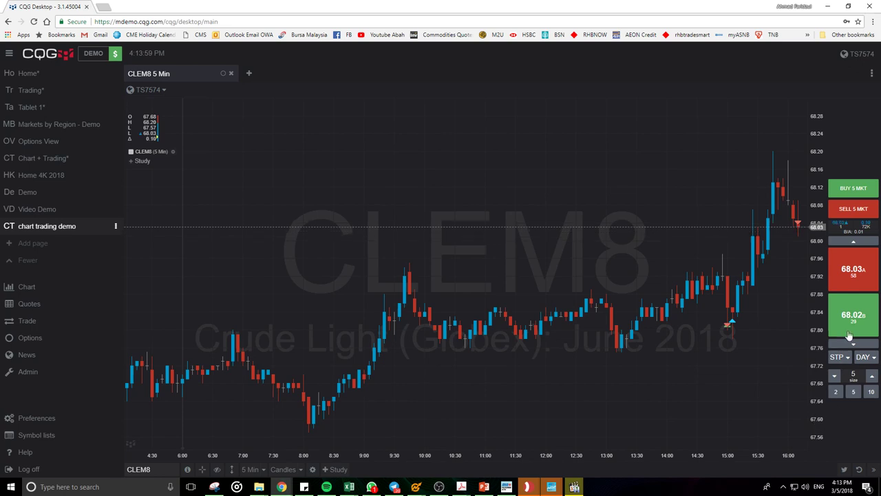
{"action": "left_click", "coordinate": [861, 189]}
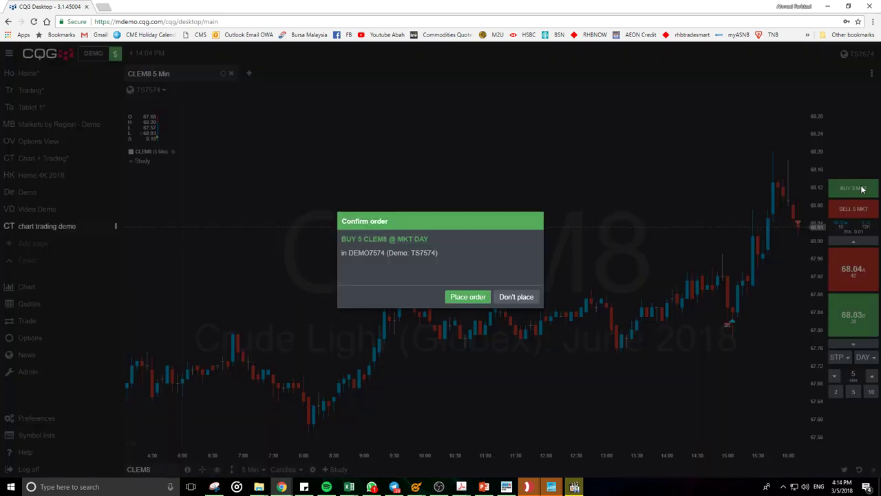
{"action": "left_click", "coordinate": [468, 298]}
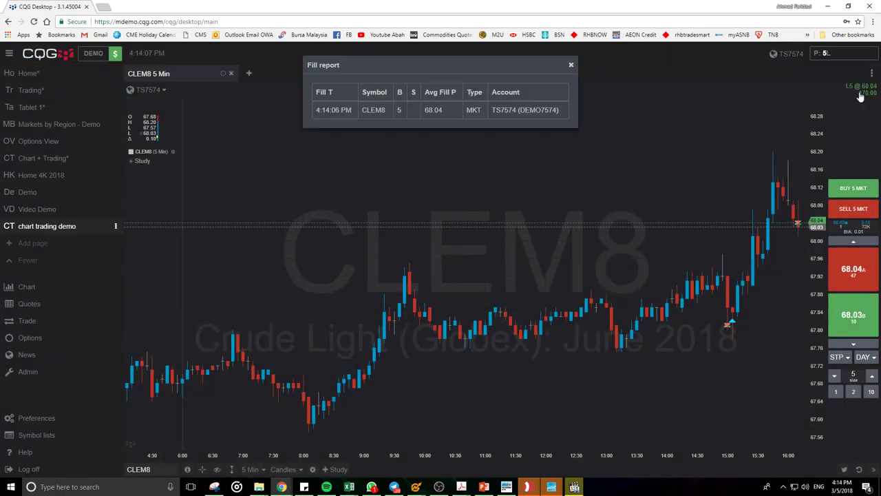
{"action": "left_click", "coordinate": [571, 65]}
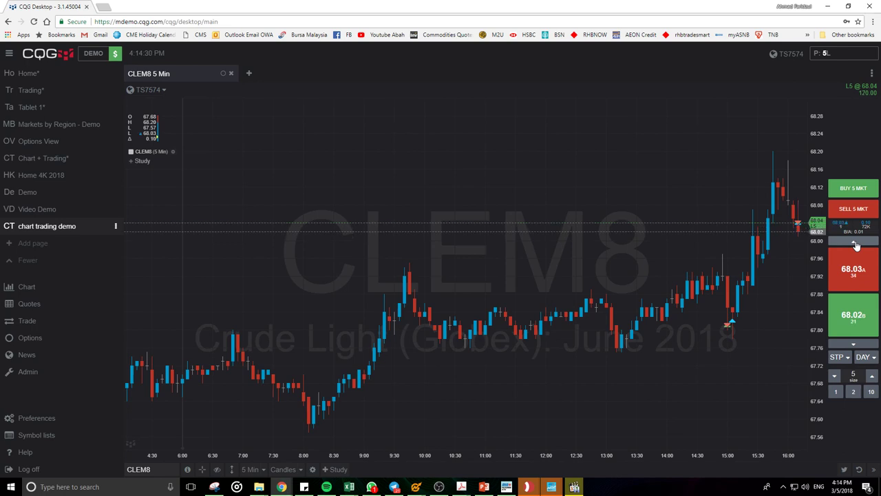
Raise the order price to 68.19, bring up a buy limit day order for 5 CLEM8, and decline to place it
{"action": "left_click", "coordinate": [854, 243]}
{"action": "left_click", "coordinate": [855, 243]}
{"action": "left_click", "coordinate": [854, 243]}
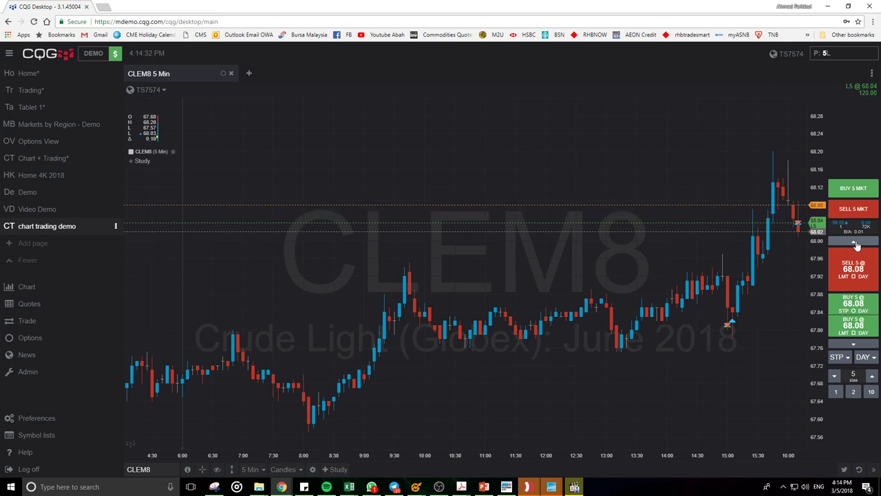
{"action": "left_click", "coordinate": [854, 243]}
{"action": "left_click", "coordinate": [855, 243]}
{"action": "left_click", "coordinate": [855, 243]}
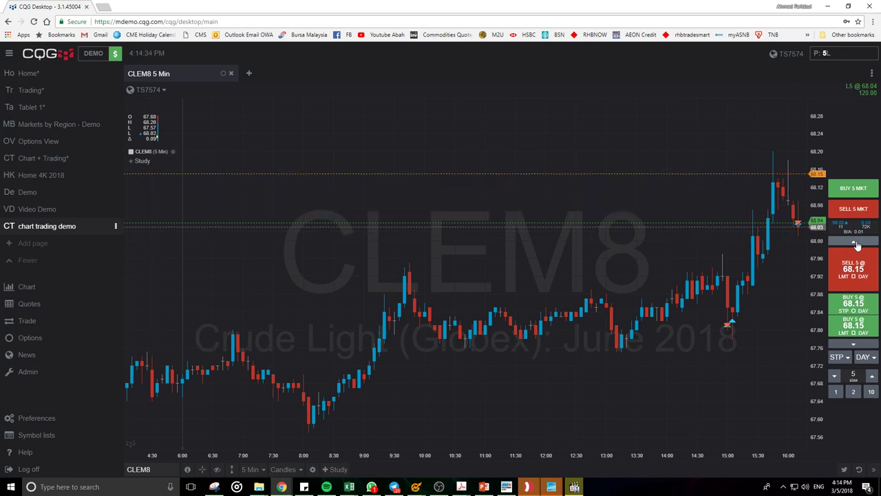
{"action": "left_click", "coordinate": [854, 243]}
{"action": "left_click", "coordinate": [855, 243]}
{"action": "left_click", "coordinate": [854, 243]}
{"action": "left_click", "coordinate": [854, 244]}
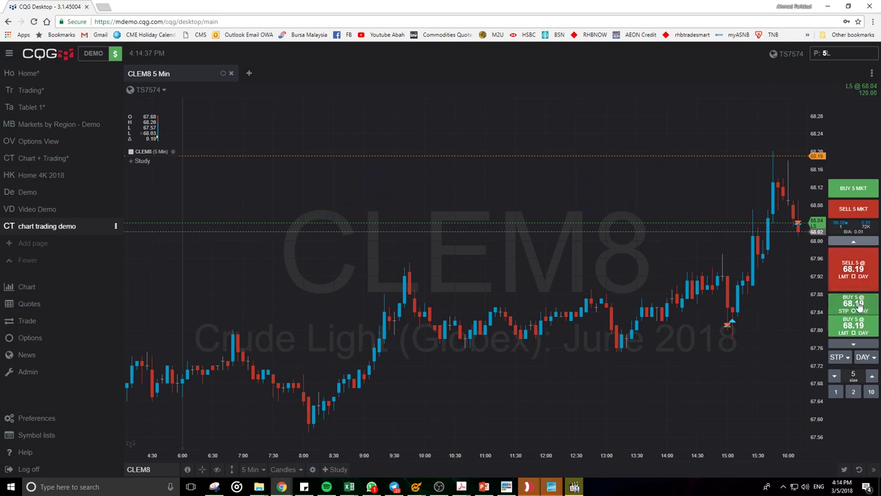
{"action": "left_click", "coordinate": [855, 334]}
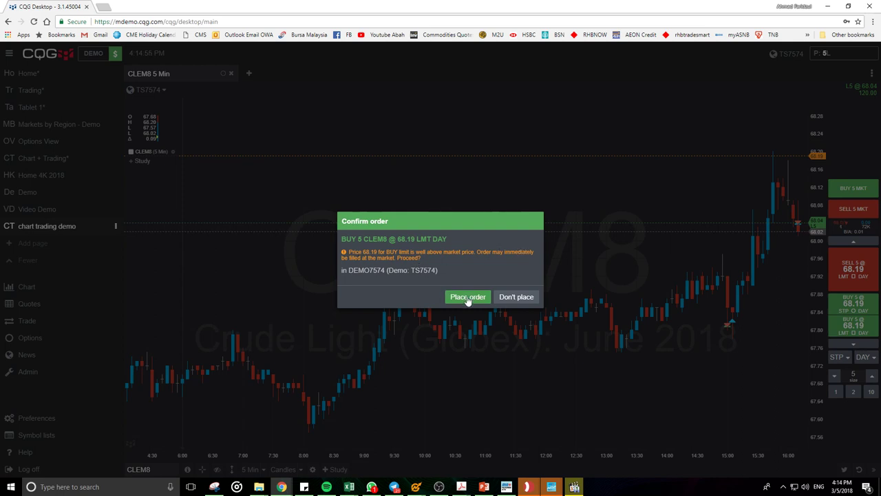
{"action": "left_click", "coordinate": [525, 301]}
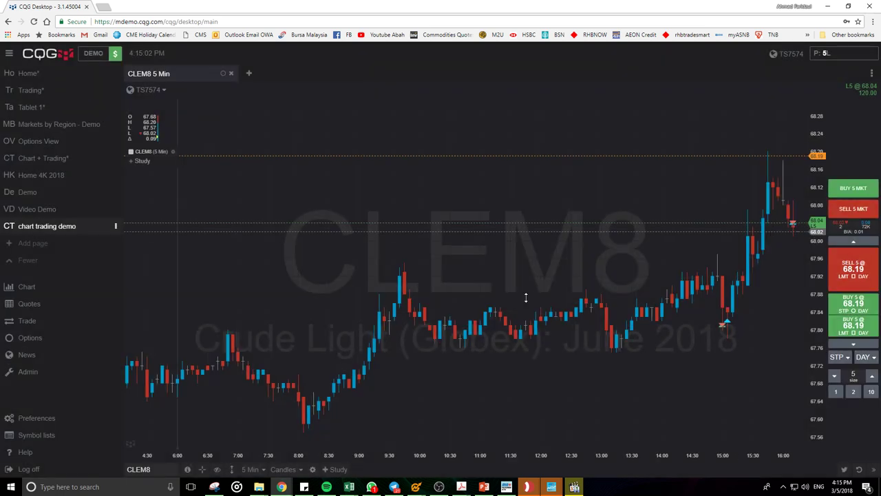
Lower the order price to 67.91 and place a limit day order to buy 5 CLEM8
{"action": "left_click", "coordinate": [844, 348]}
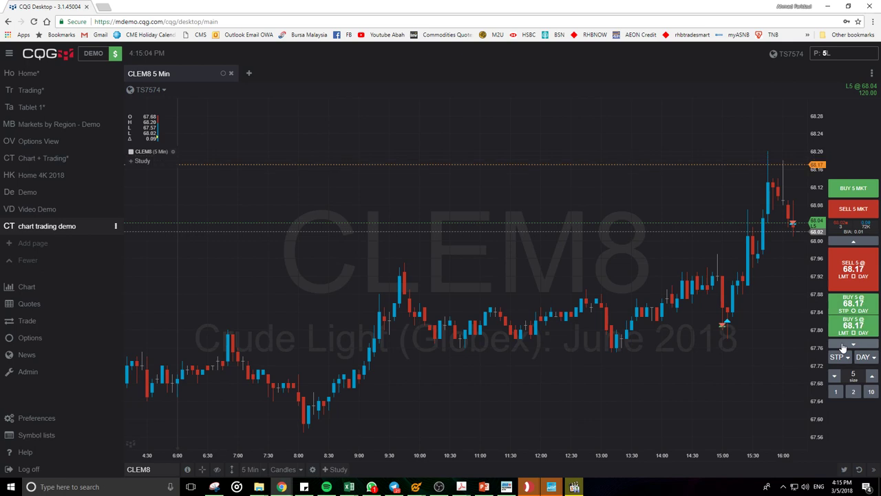
{"action": "left_click", "coordinate": [844, 348]}
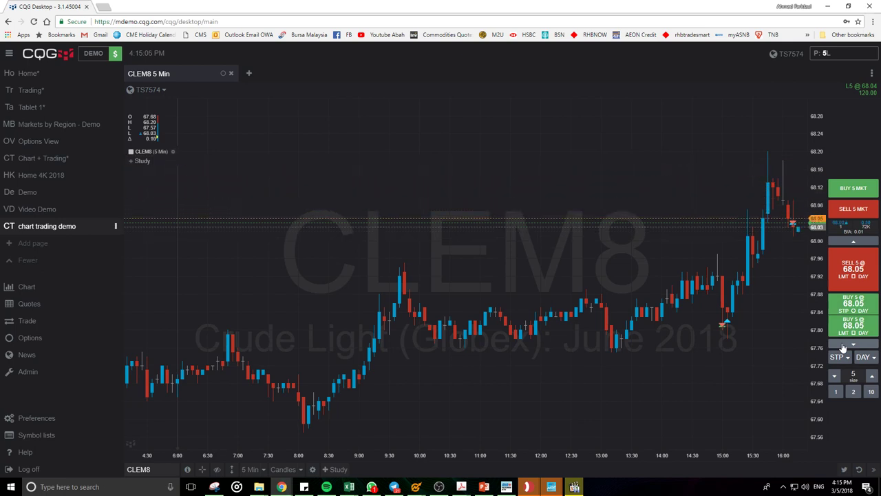
{"action": "left_click", "coordinate": [844, 348]}
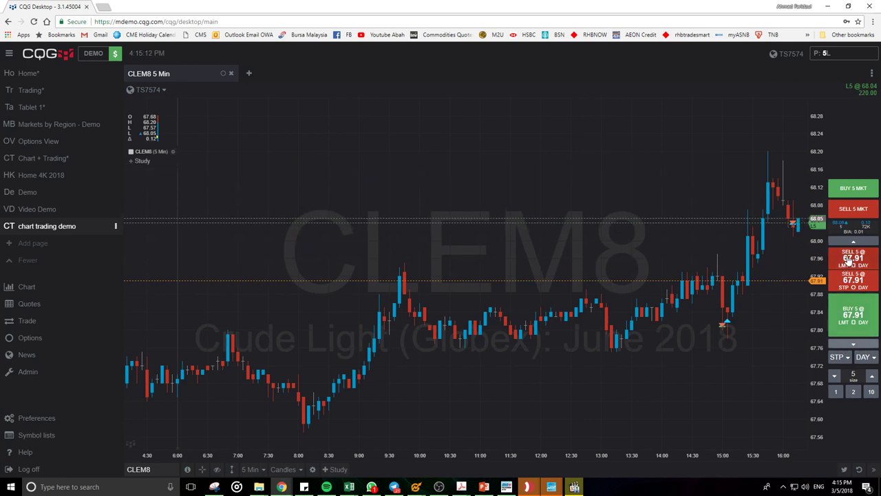
{"action": "left_click", "coordinate": [857, 315]}
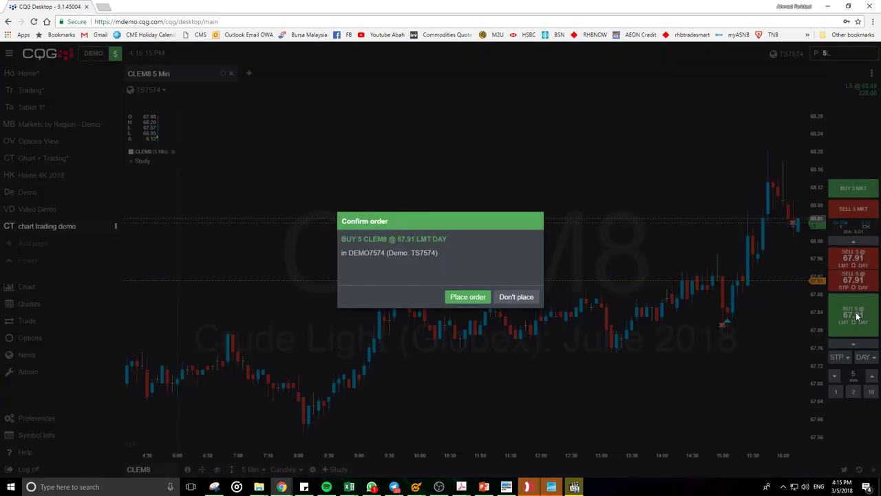
{"action": "left_click", "coordinate": [471, 301]}
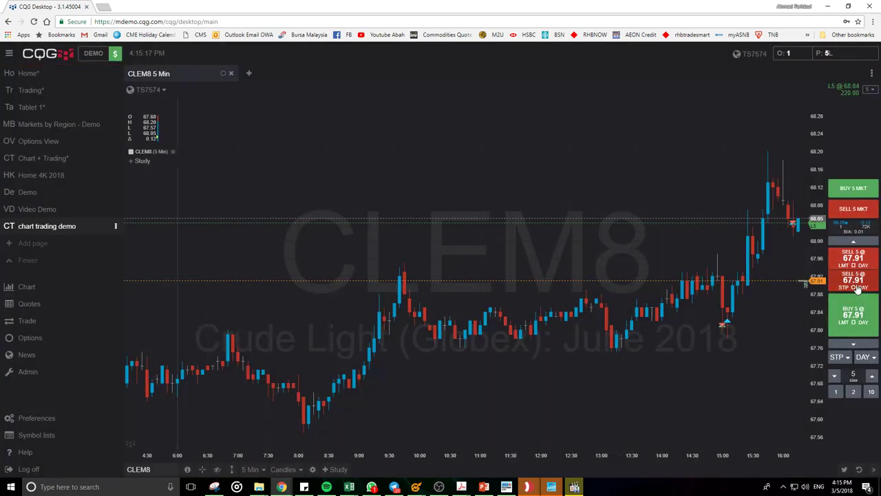
Decline the sell stop order at 67.91, lower the price to 67.85, and place a stop day order to sell 5 CLEM8
{"action": "left_click", "coordinate": [857, 283]}
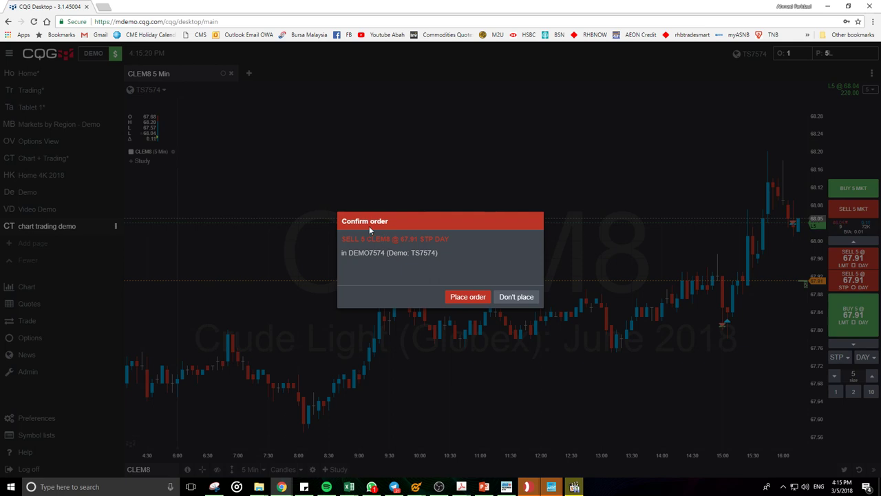
{"action": "left_click", "coordinate": [516, 296]}
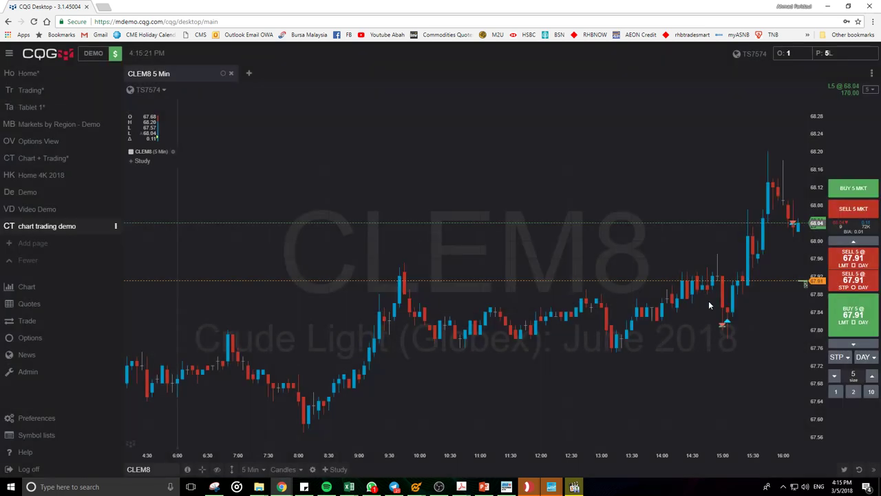
{"action": "left_click", "coordinate": [854, 343]}
{"action": "left_click", "coordinate": [854, 344]}
{"action": "left_click", "coordinate": [854, 343]}
{"action": "left_click", "coordinate": [854, 344]}
{"action": "left_click", "coordinate": [854, 343]}
{"action": "left_click", "coordinate": [854, 344]}
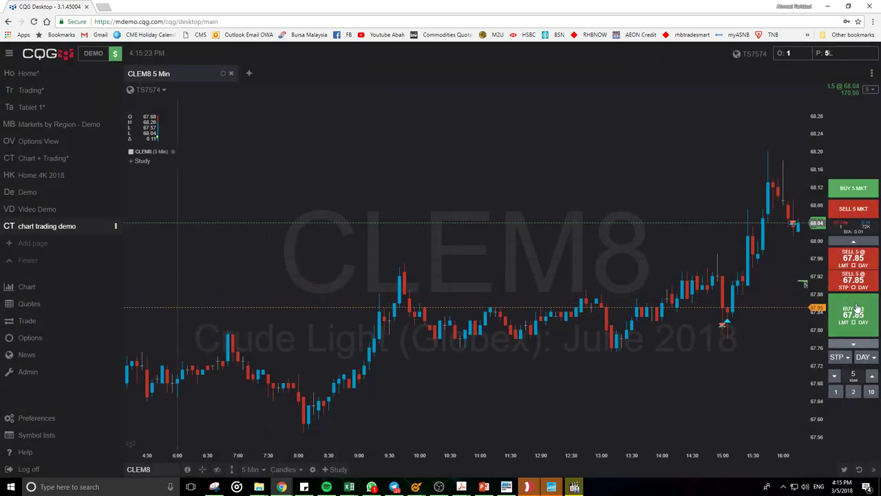
{"action": "left_click", "coordinate": [853, 288]}
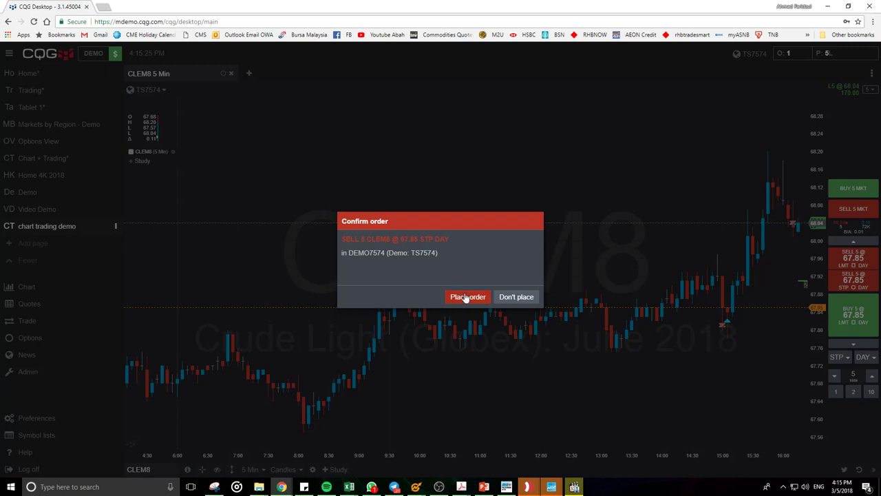
{"action": "left_click", "coordinate": [469, 297]}
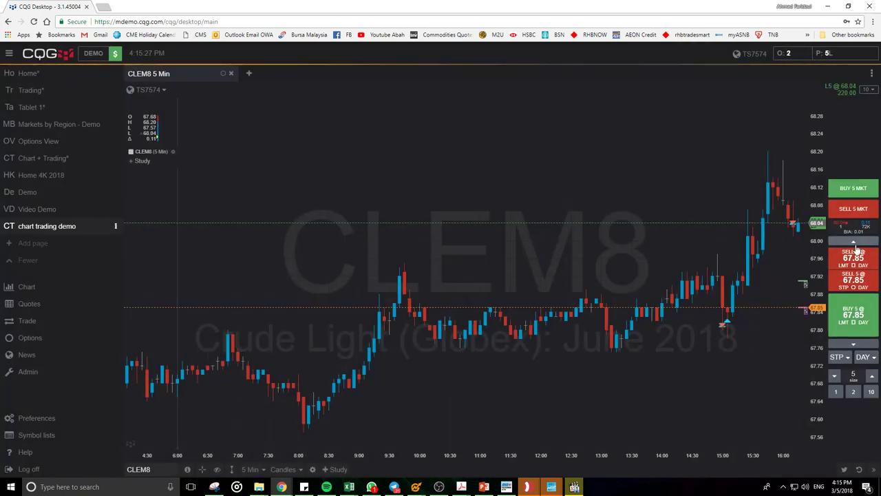
Bring up a limit day order to sell 5 CLEM8 at 67.85 and decline to place it
{"action": "left_click", "coordinate": [859, 265]}
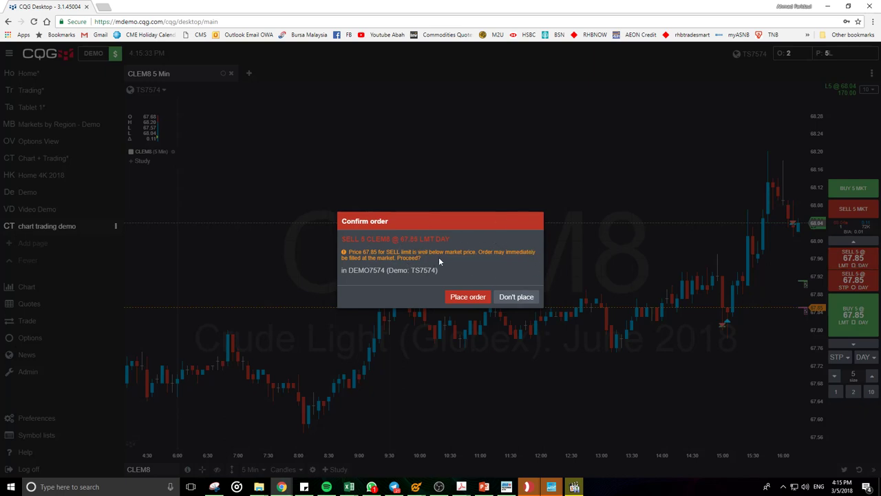
{"action": "left_click", "coordinate": [509, 296]}
Switch the order type to STL, lower the price to 67.76, and preview a sell order for 5 CLEM8 without placing it
{"action": "left_click", "coordinate": [844, 361]}
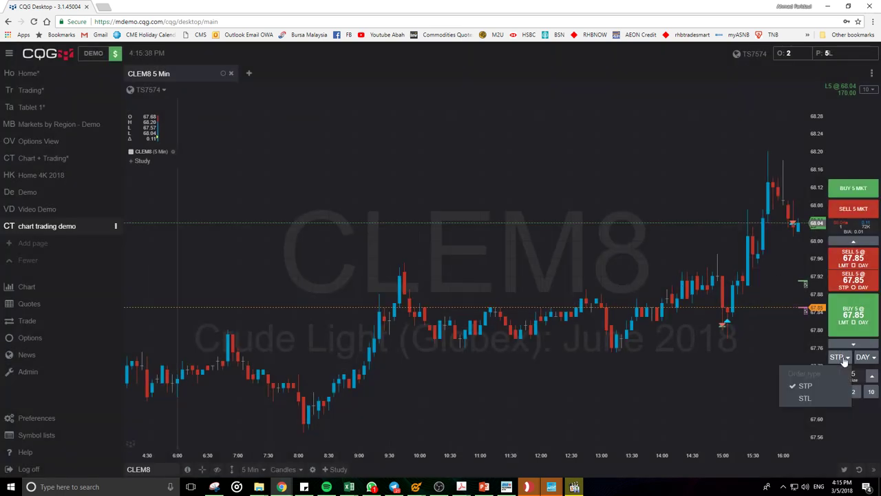
{"action": "left_click", "coordinate": [804, 399]}
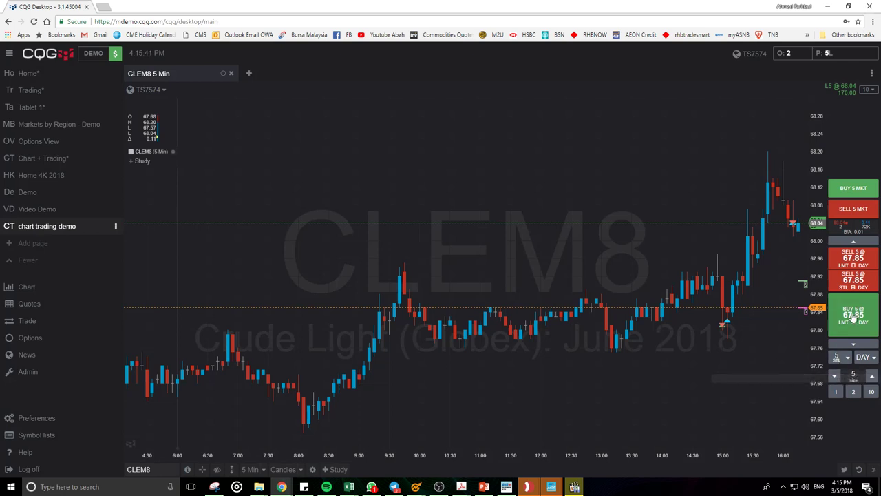
{"action": "left_click", "coordinate": [853, 346]}
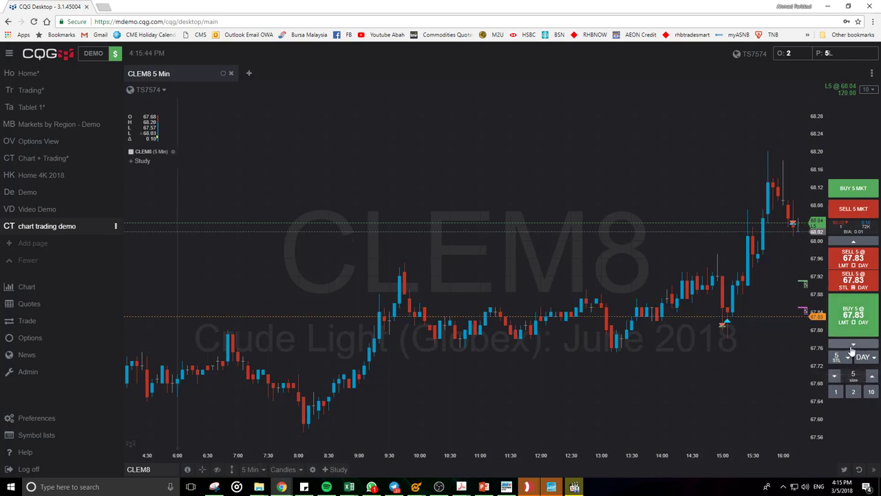
{"action": "left_click", "coordinate": [853, 346]}
{"action": "left_click", "coordinate": [853, 346]}
{"action": "left_click", "coordinate": [853, 346]}
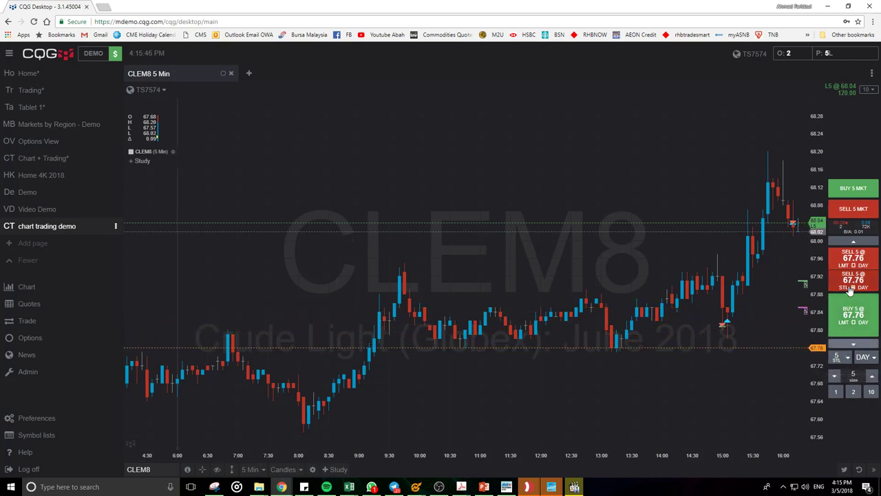
{"action": "left_click", "coordinate": [853, 280]}
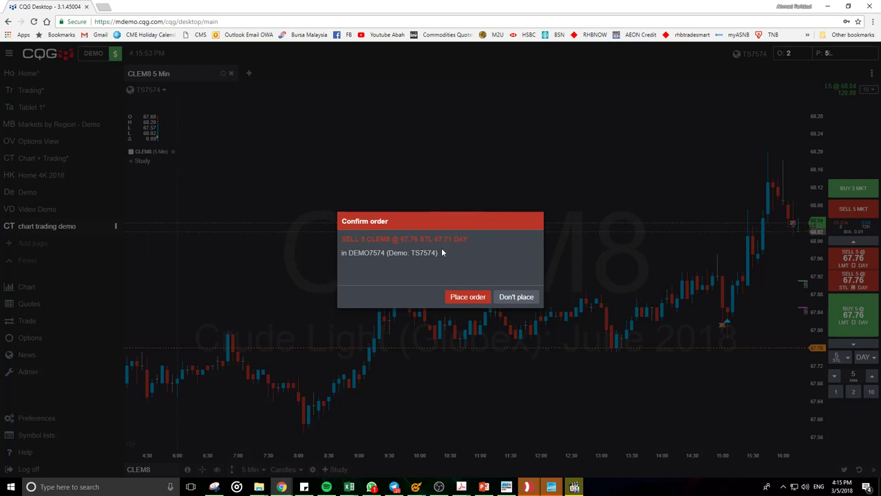
{"action": "left_click", "coordinate": [524, 298]}
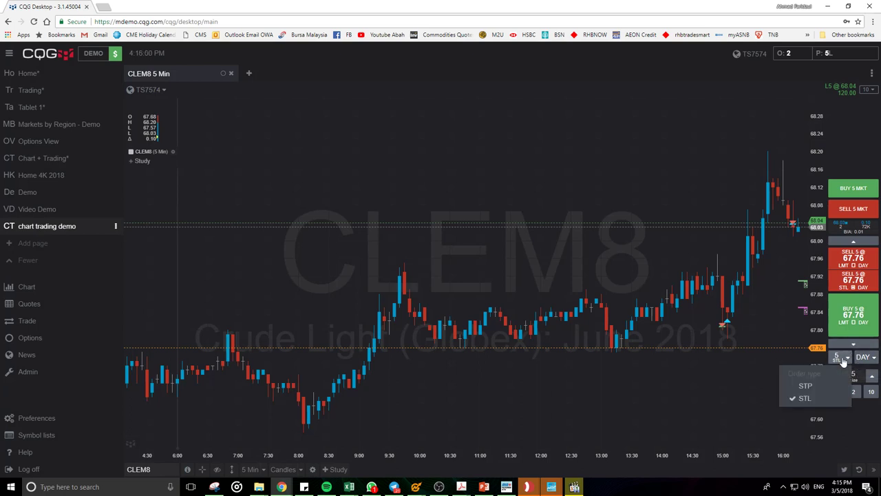
Return the order type to STP and try the GTC and GTD durations before setting the order duration to GTT
{"action": "left_click", "coordinate": [844, 362]}
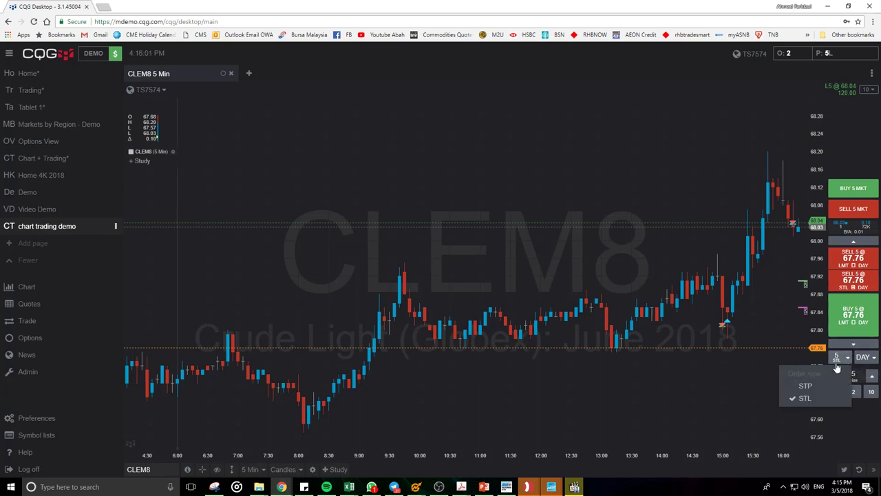
{"action": "left_click", "coordinate": [806, 387]}
{"action": "left_click", "coordinate": [872, 361]}
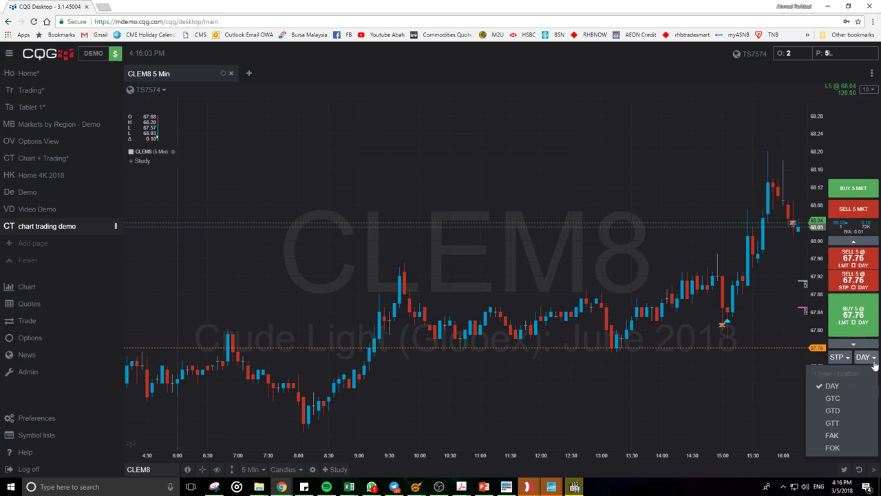
{"action": "left_click", "coordinate": [845, 400]}
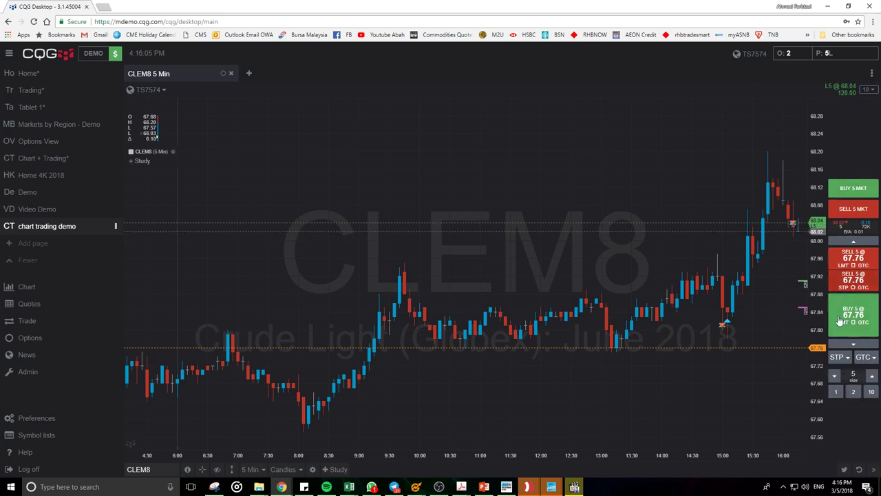
{"action": "left_click", "coordinate": [860, 359]}
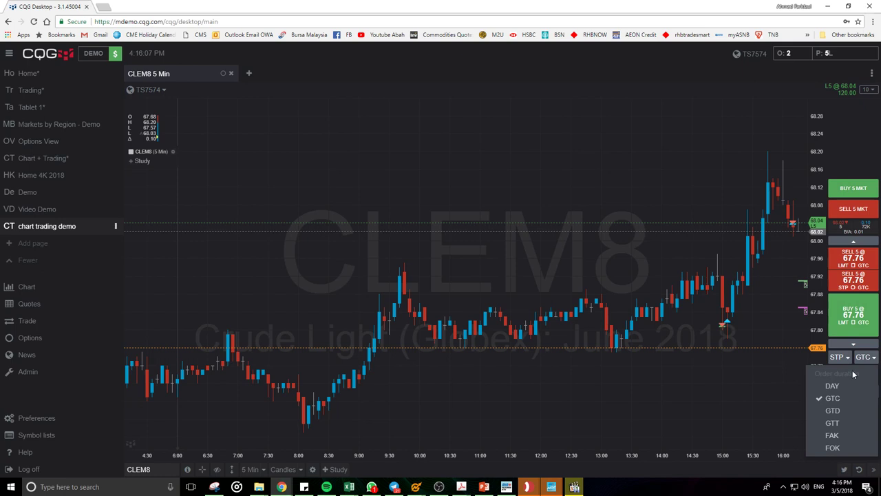
{"action": "left_click", "coordinate": [831, 411]}
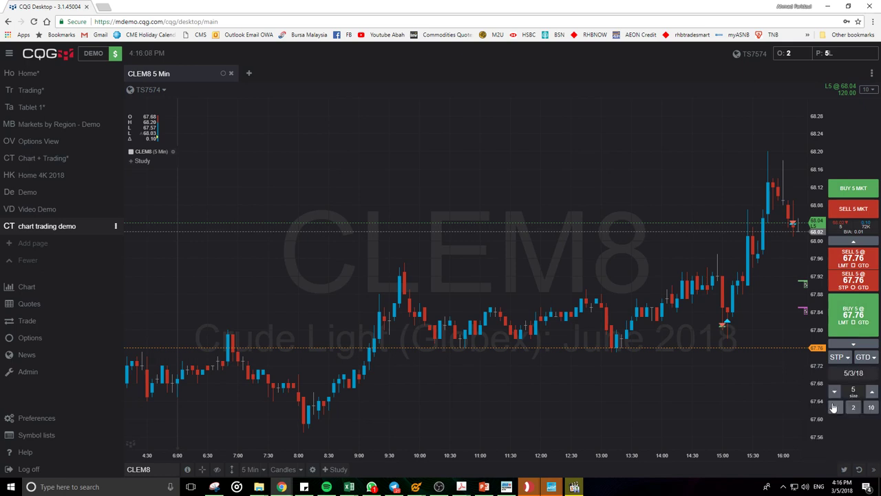
{"action": "left_click", "coordinate": [865, 357]}
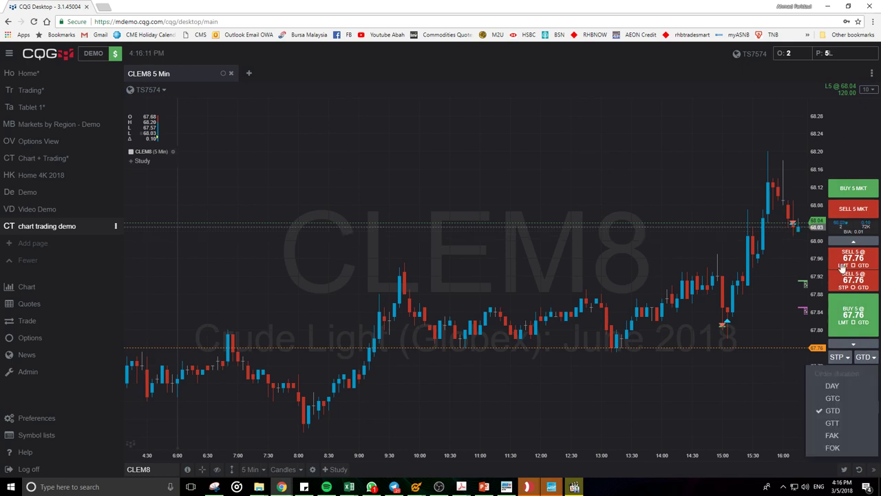
{"action": "left_click", "coordinate": [834, 424]}
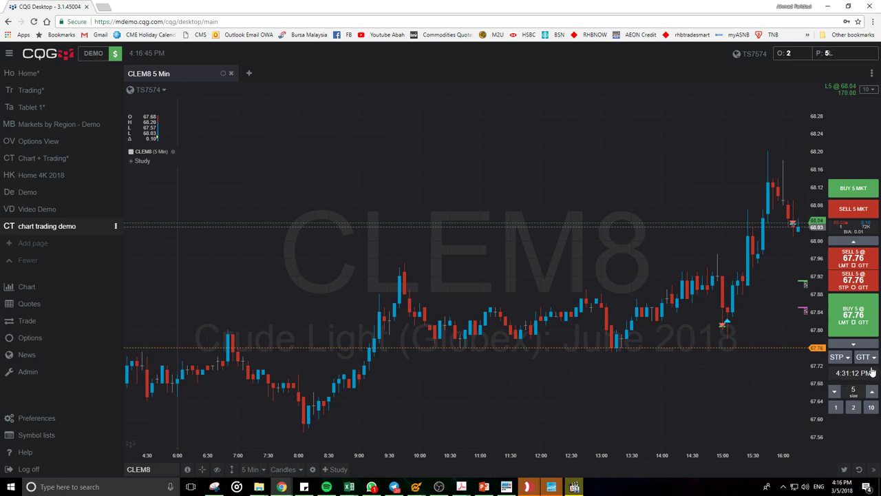
Examine the order duration choices and the Good Till time settings, leaving them without making changes
{"action": "left_click", "coordinate": [865, 358]}
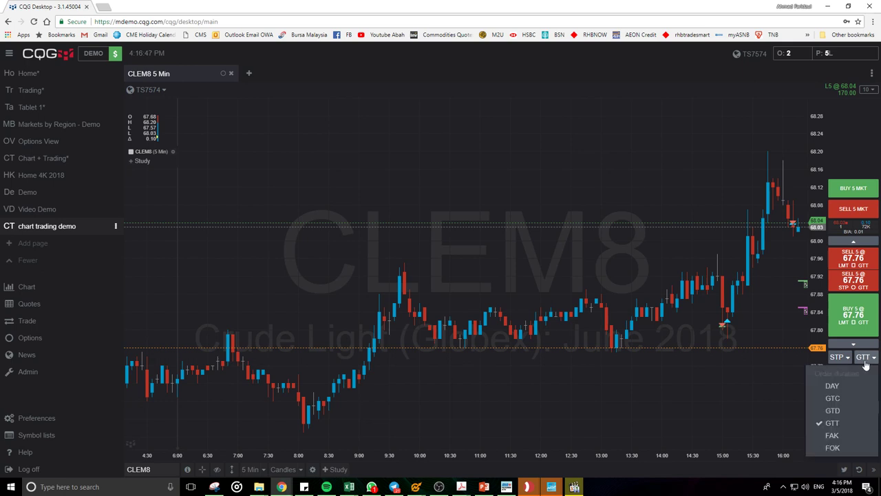
{"action": "left_click", "coordinate": [866, 361]}
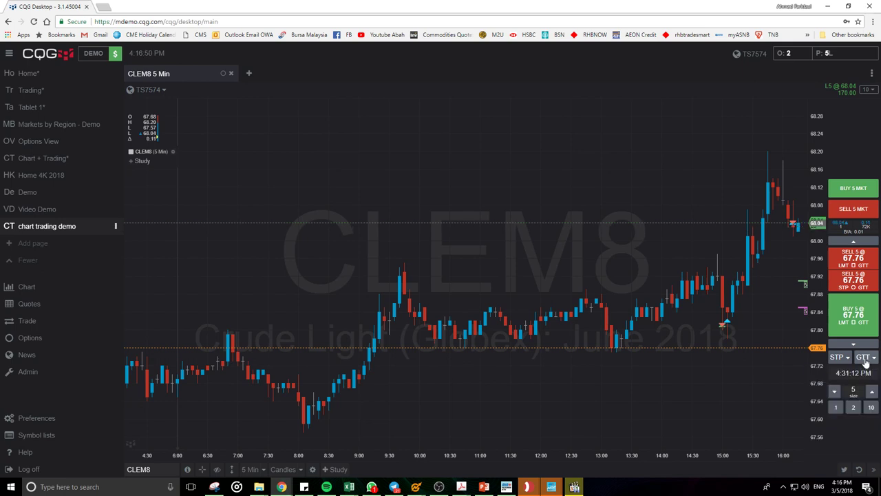
{"action": "left_click", "coordinate": [859, 378]}
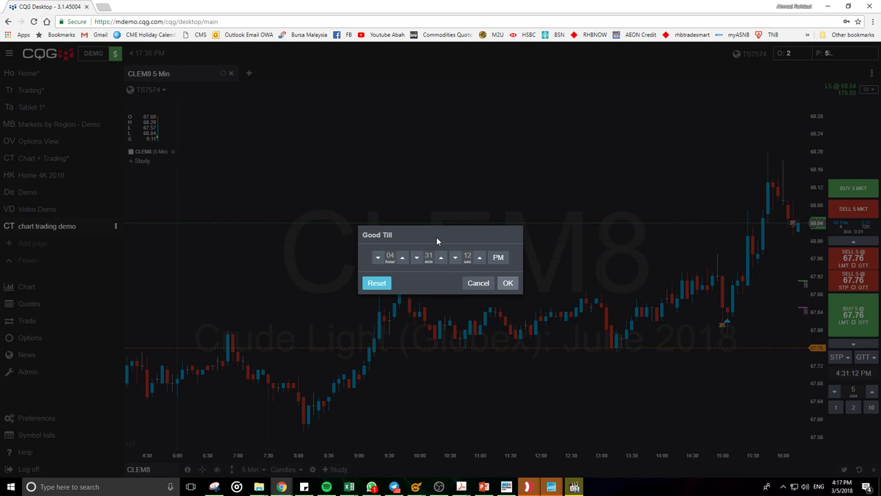
{"action": "left_click", "coordinate": [488, 286]}
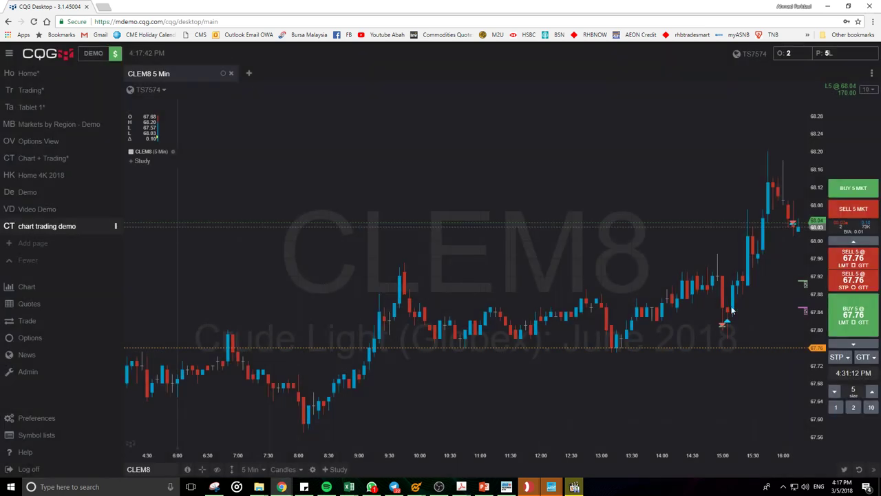
{"action": "left_click", "coordinate": [866, 360]}
{"action": "left_click", "coordinate": [866, 358]}
Open the list of working CLEM8 orders on the chart
{"action": "left_click", "coordinate": [869, 90]}
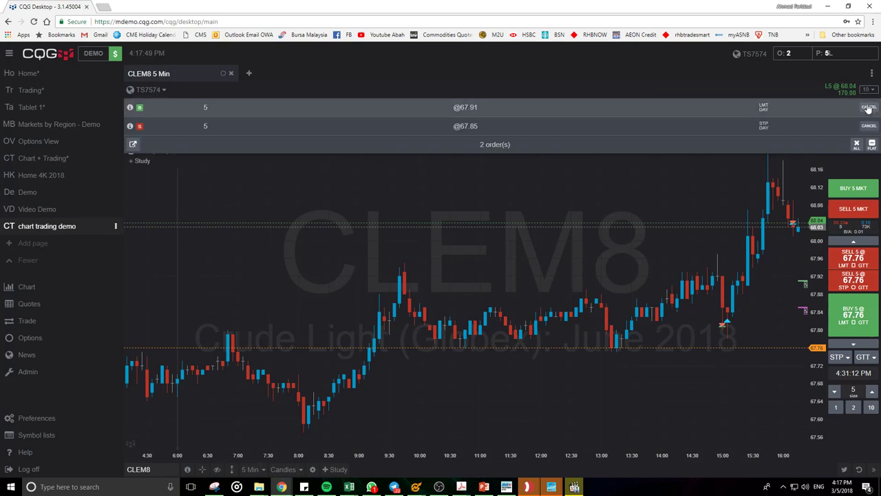